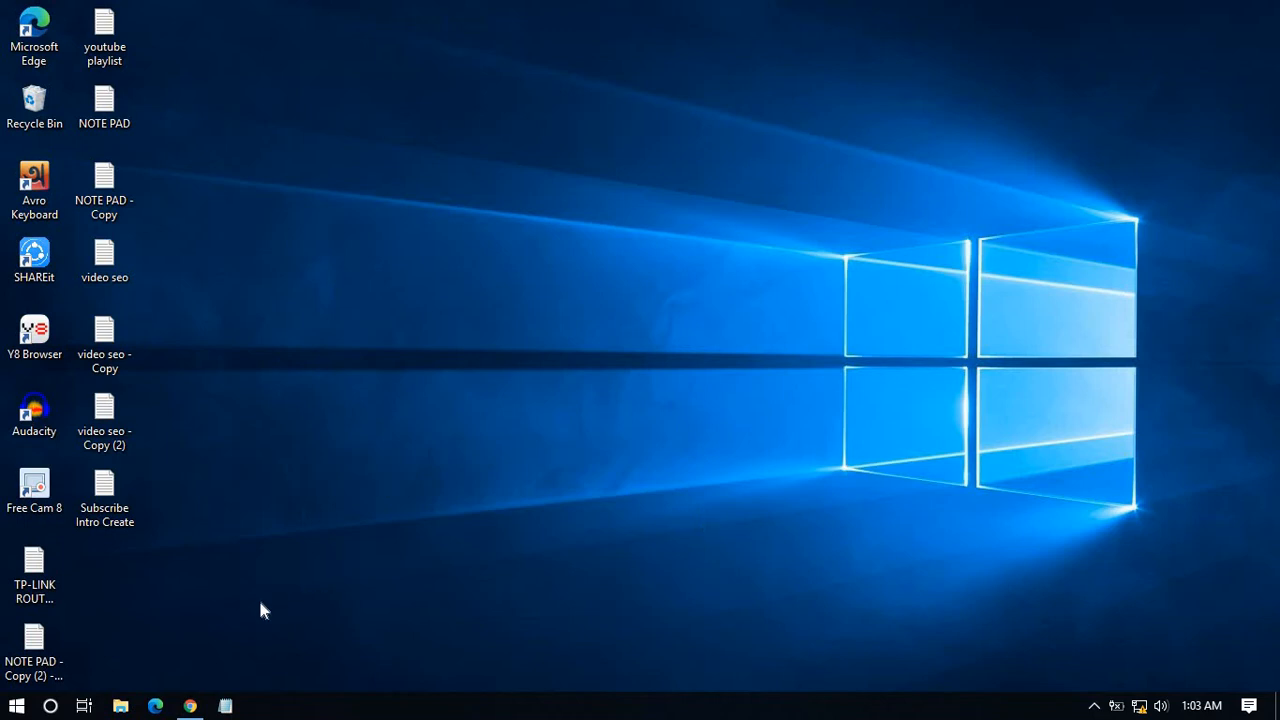
Launch Google Chrome from the taskbar so it opens on a New Tab page.
left_click(190, 706)
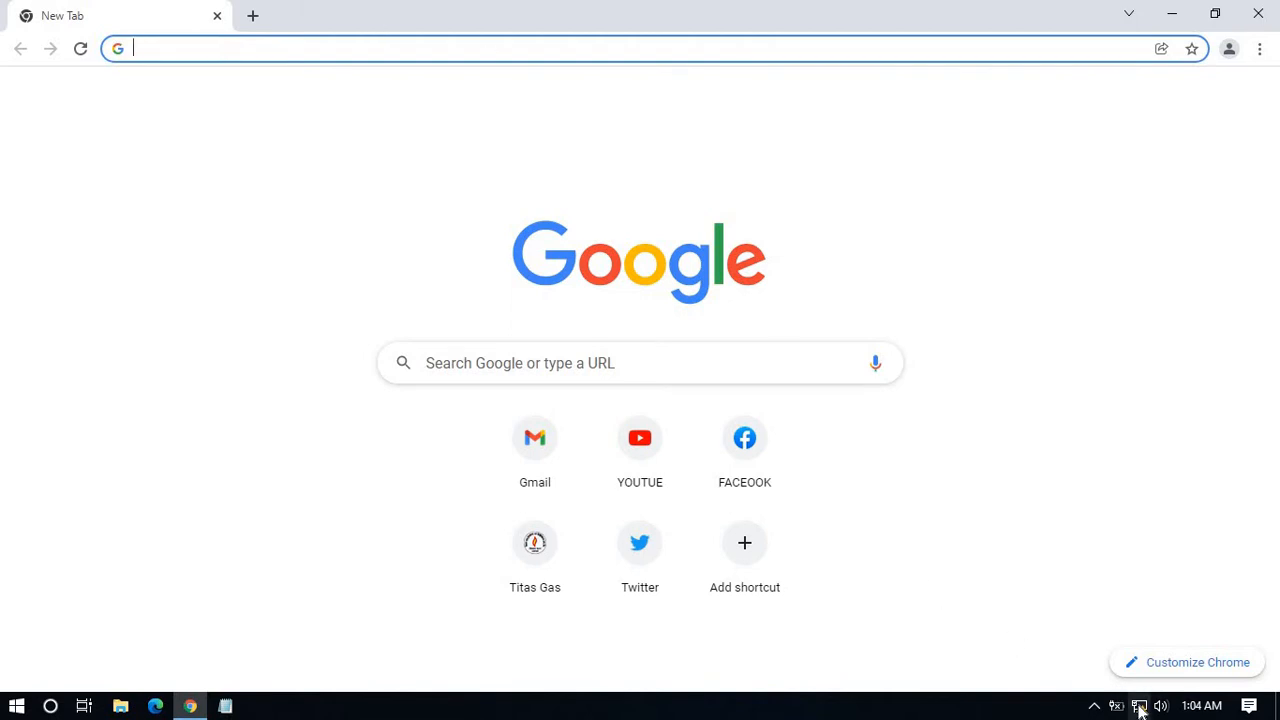
mouse_move(1143, 706)
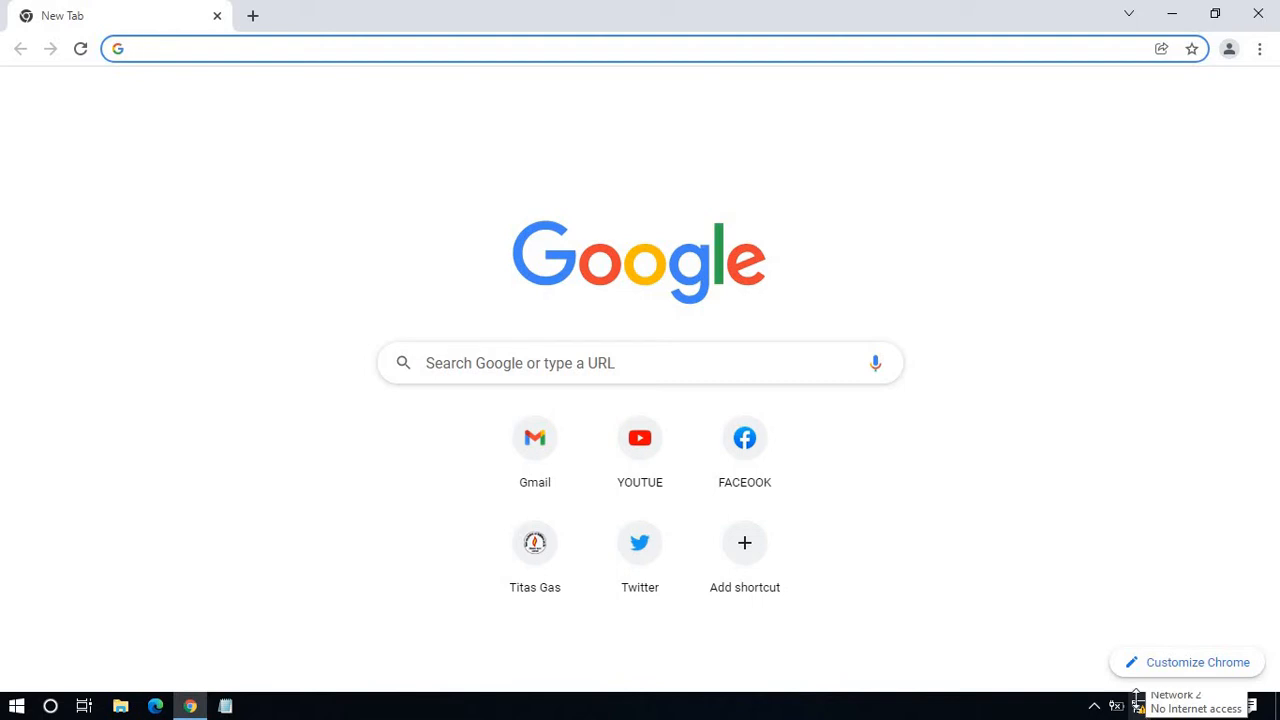
Reach the Network and Sharing Center through the tray network menu and the Ethernet settings page.
left_click(1139, 706)
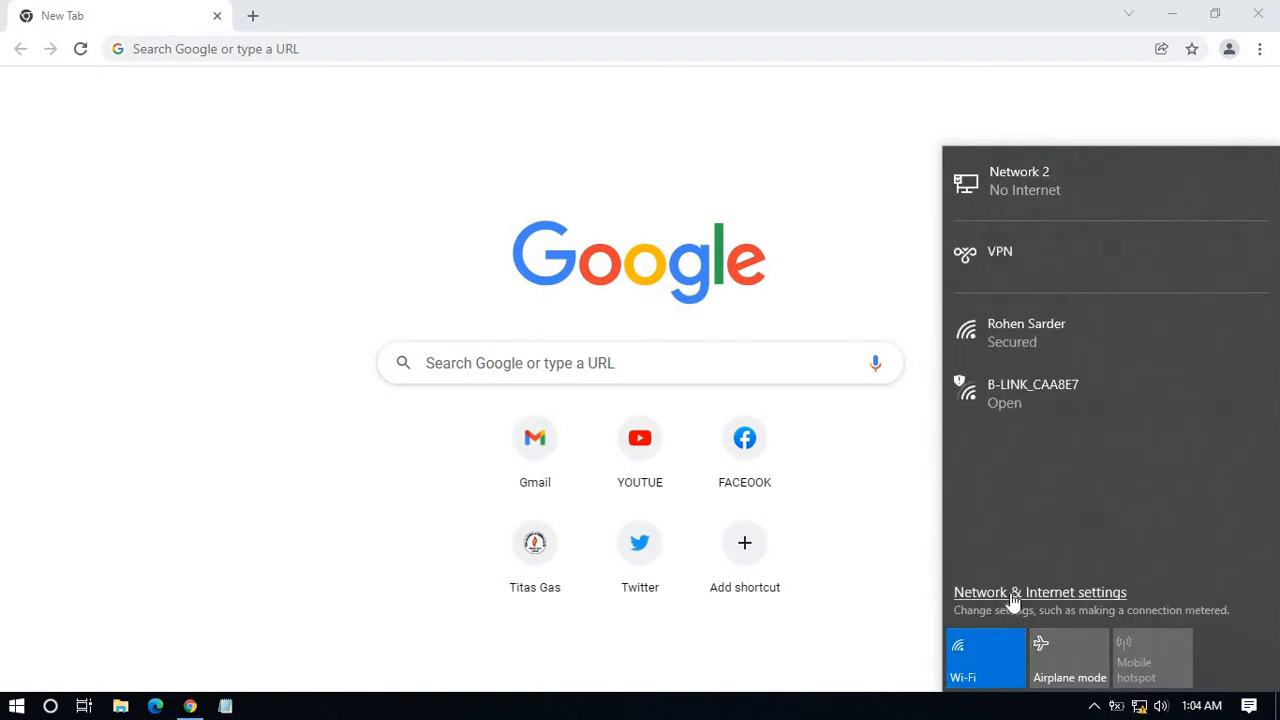
left_click(1065, 600)
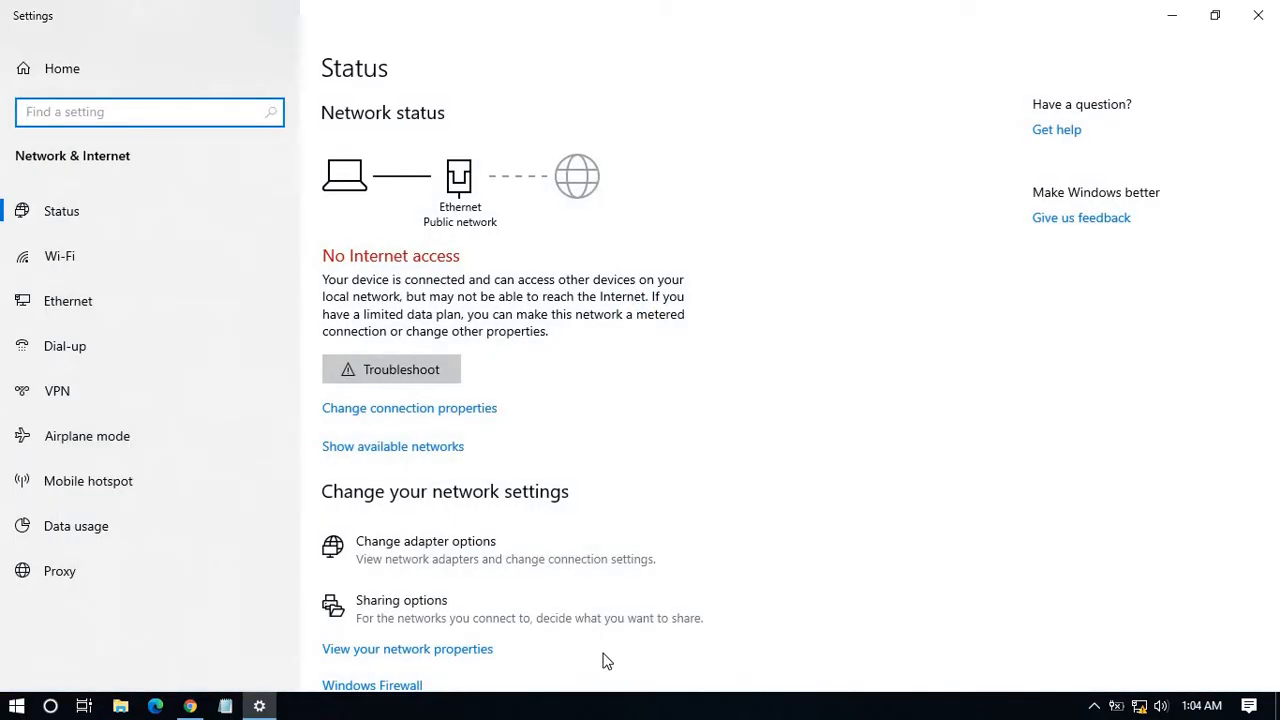
left_click(84, 305)
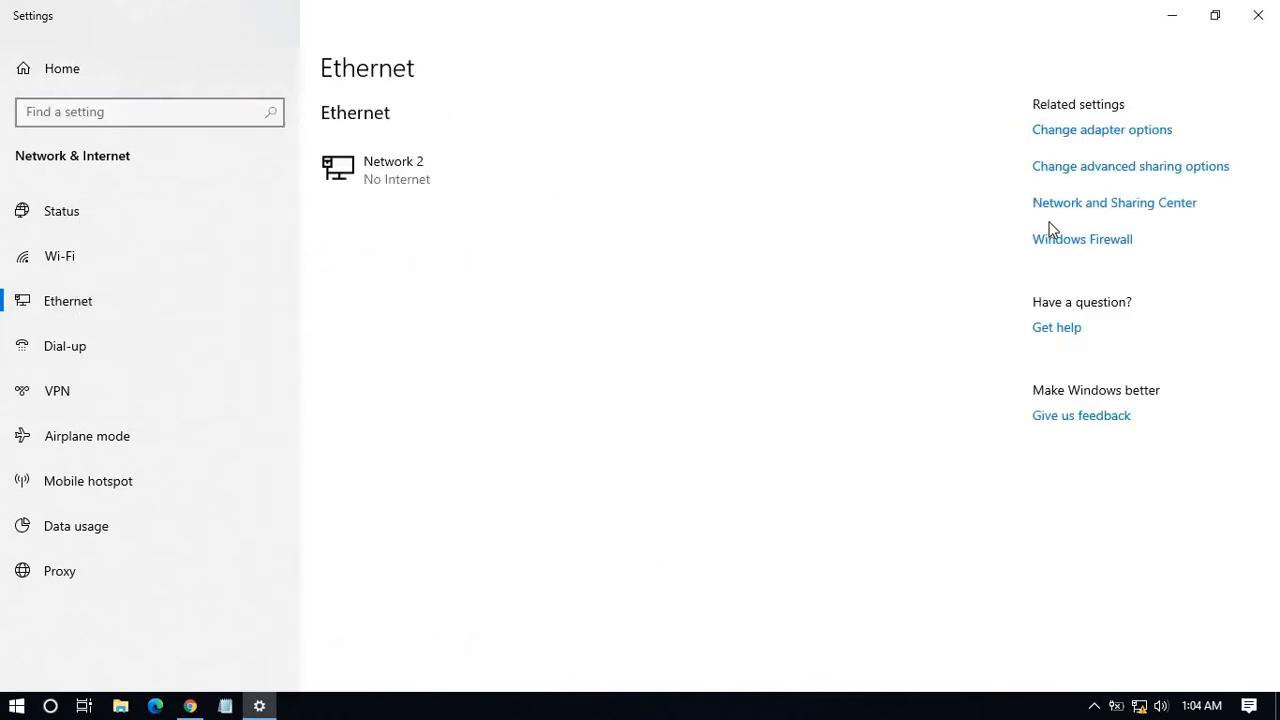
left_click(1115, 210)
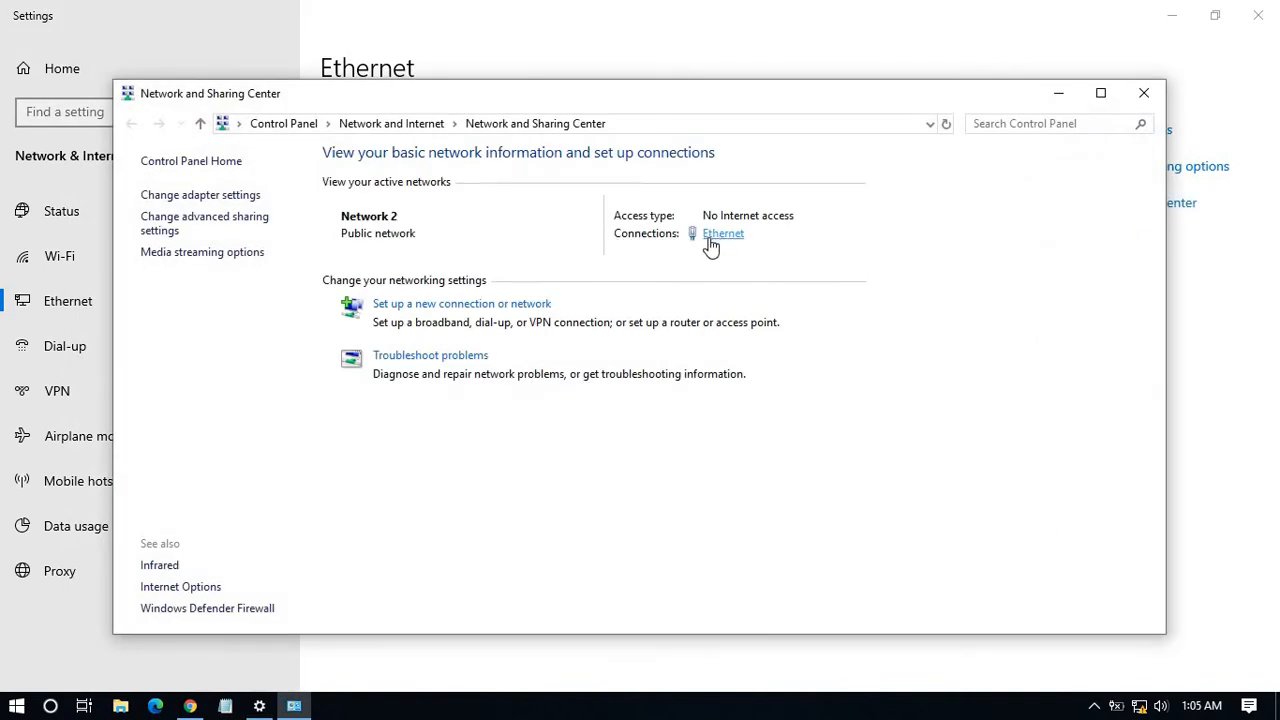
Check the Ethernet details for gateway 192.168.16.1, then close the network windows back to Chrome.
left_click(720, 236)
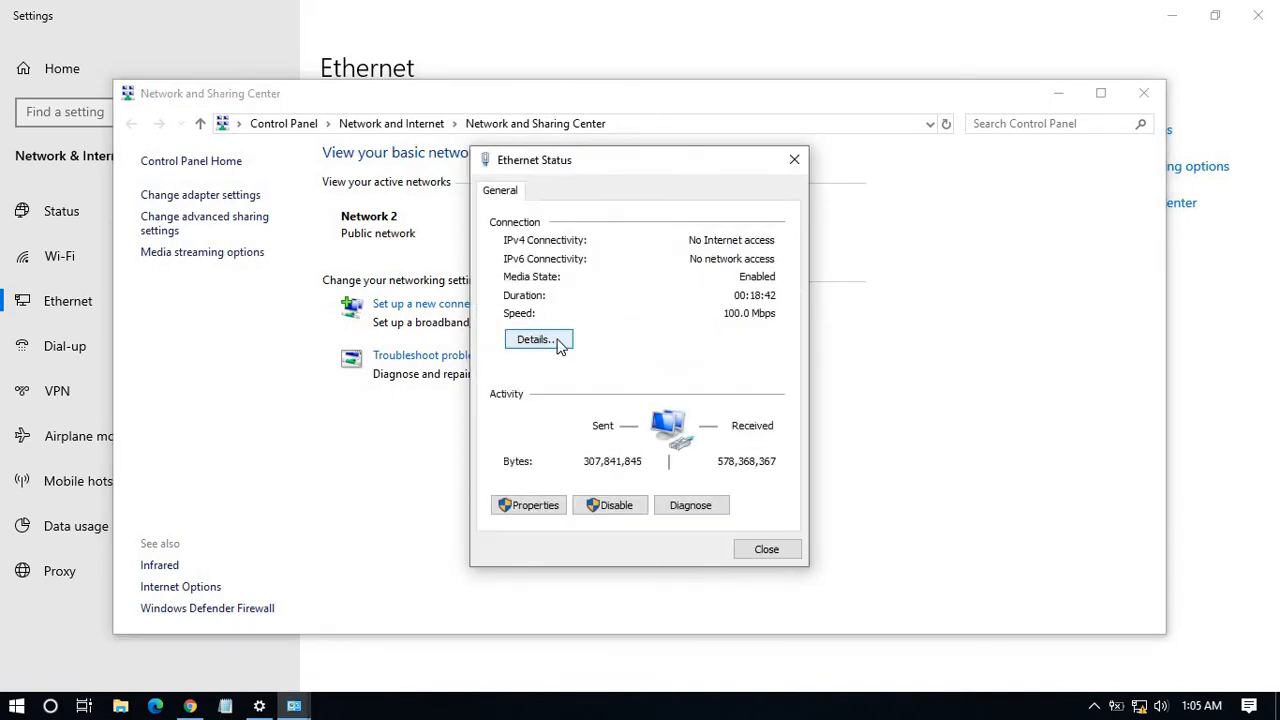
left_click(541, 344)
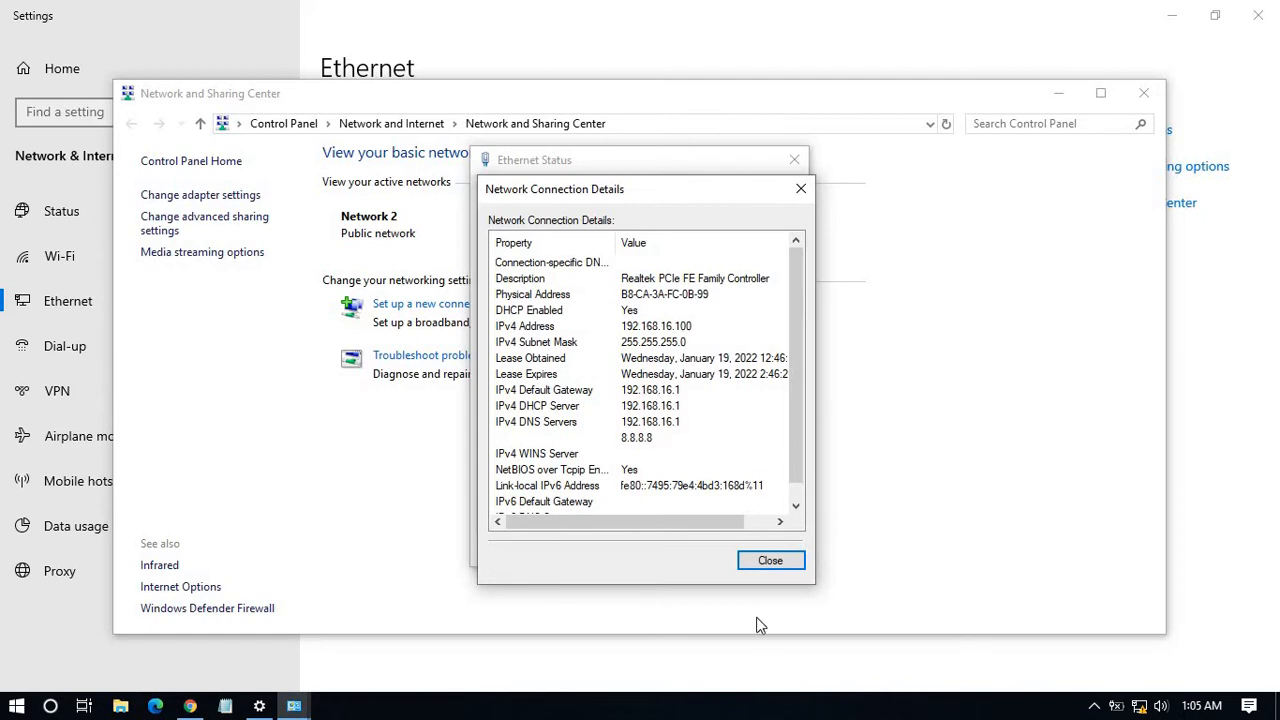
left_click(770, 561)
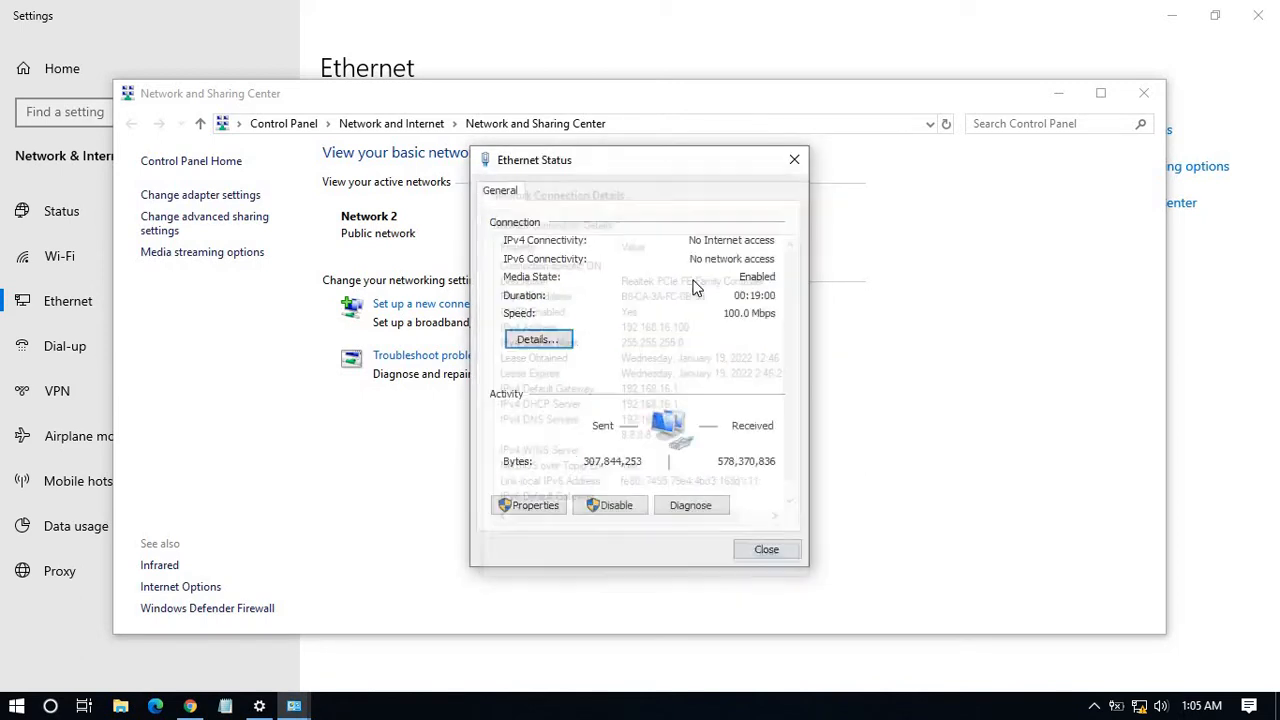
left_click(795, 160)
left_click(1144, 93)
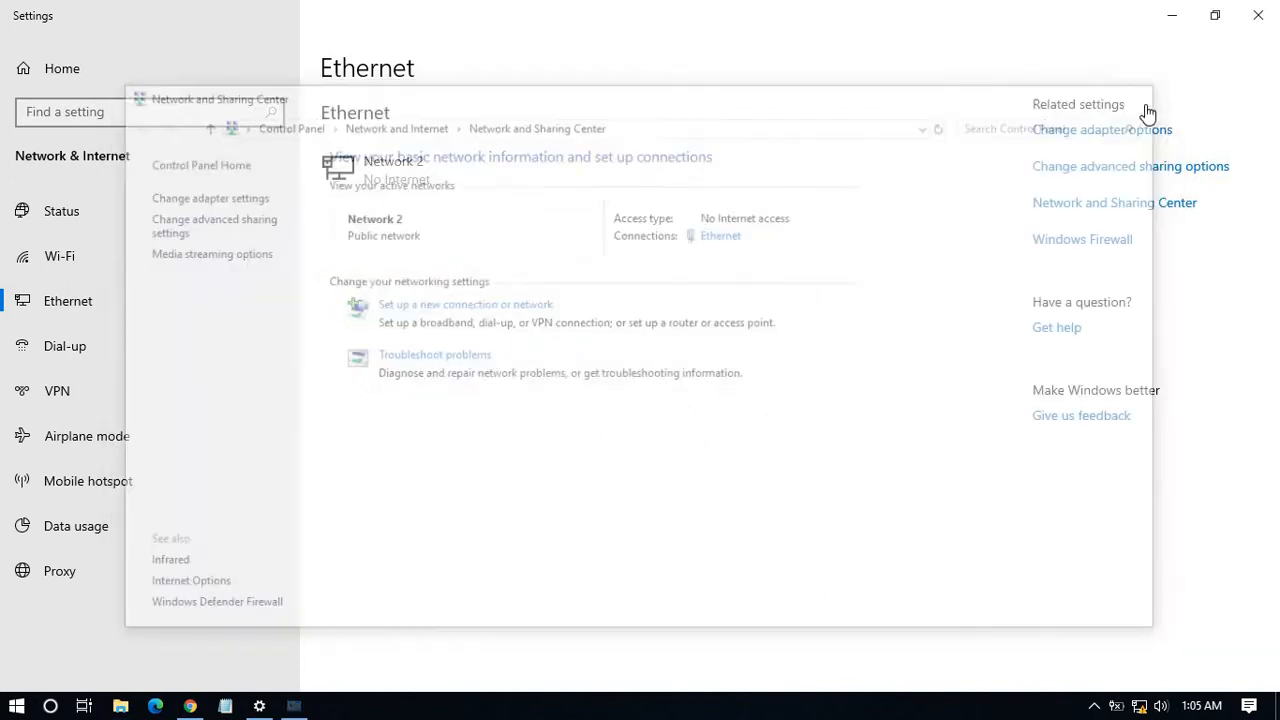
left_click(1172, 15)
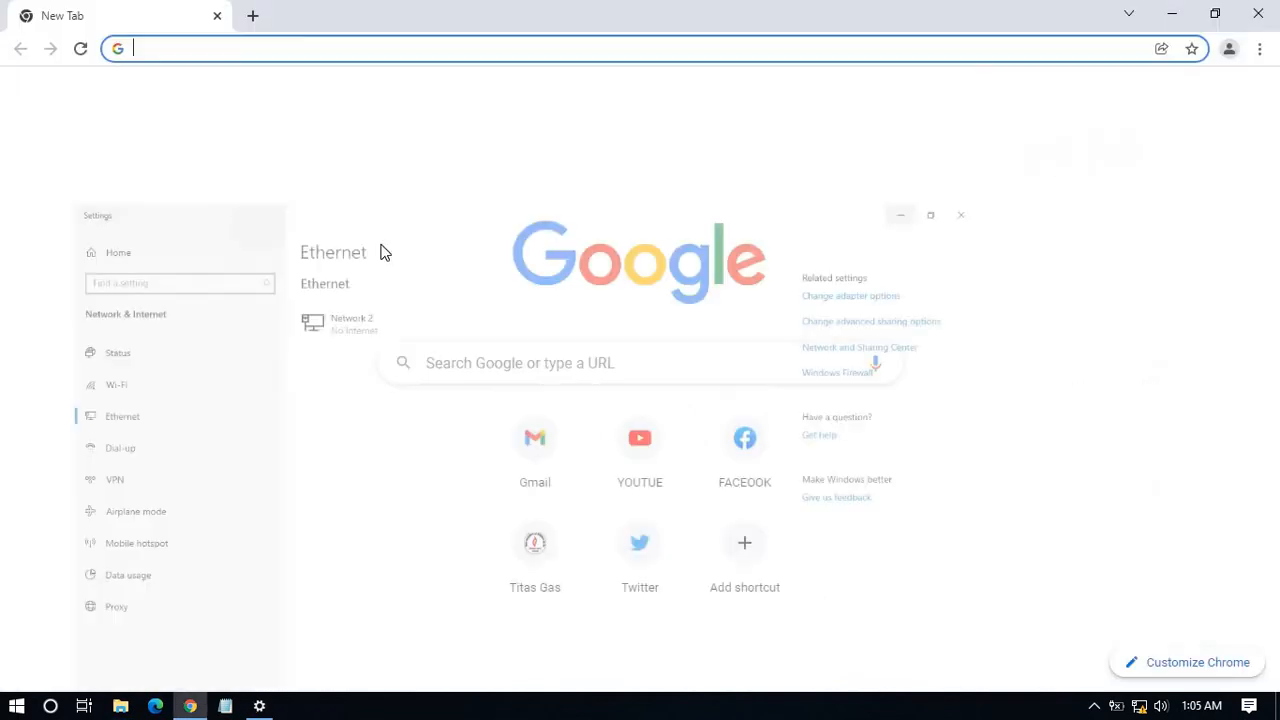
Go to 192.168.16.1 in Chrome to load the LB-LINK admin page.
left_click(369, 51)
type("19")
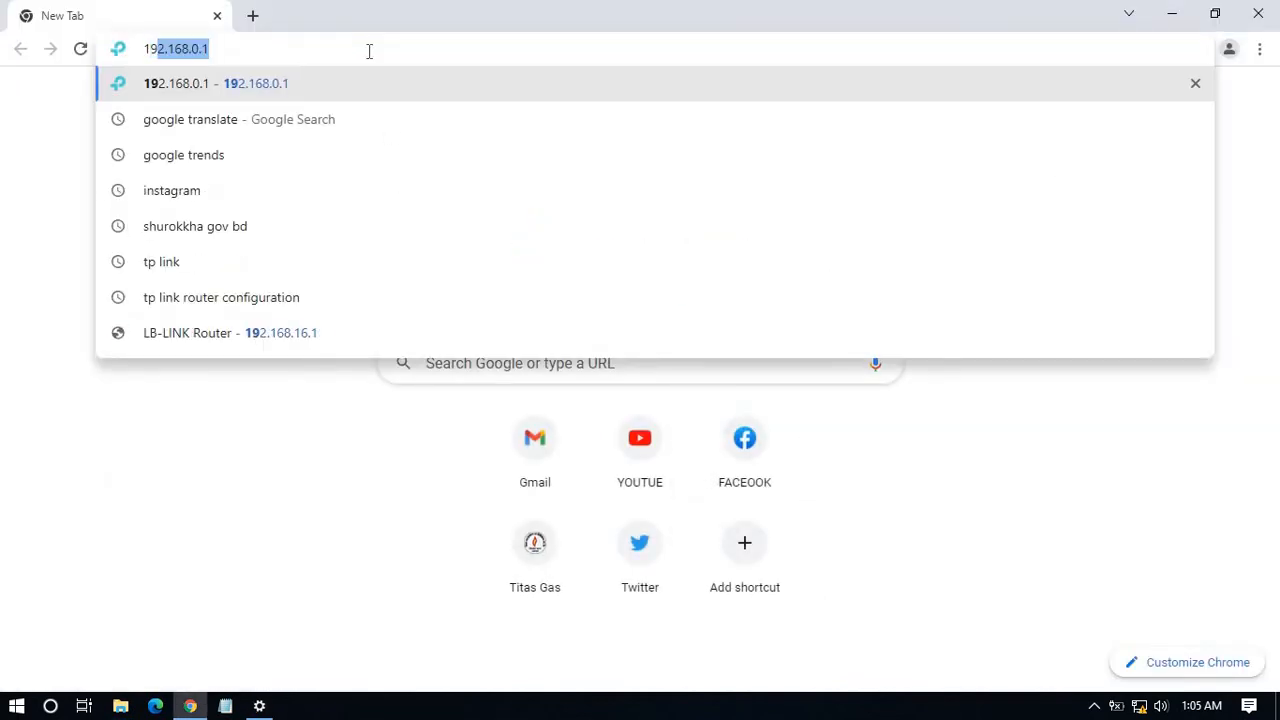
type("2.16")
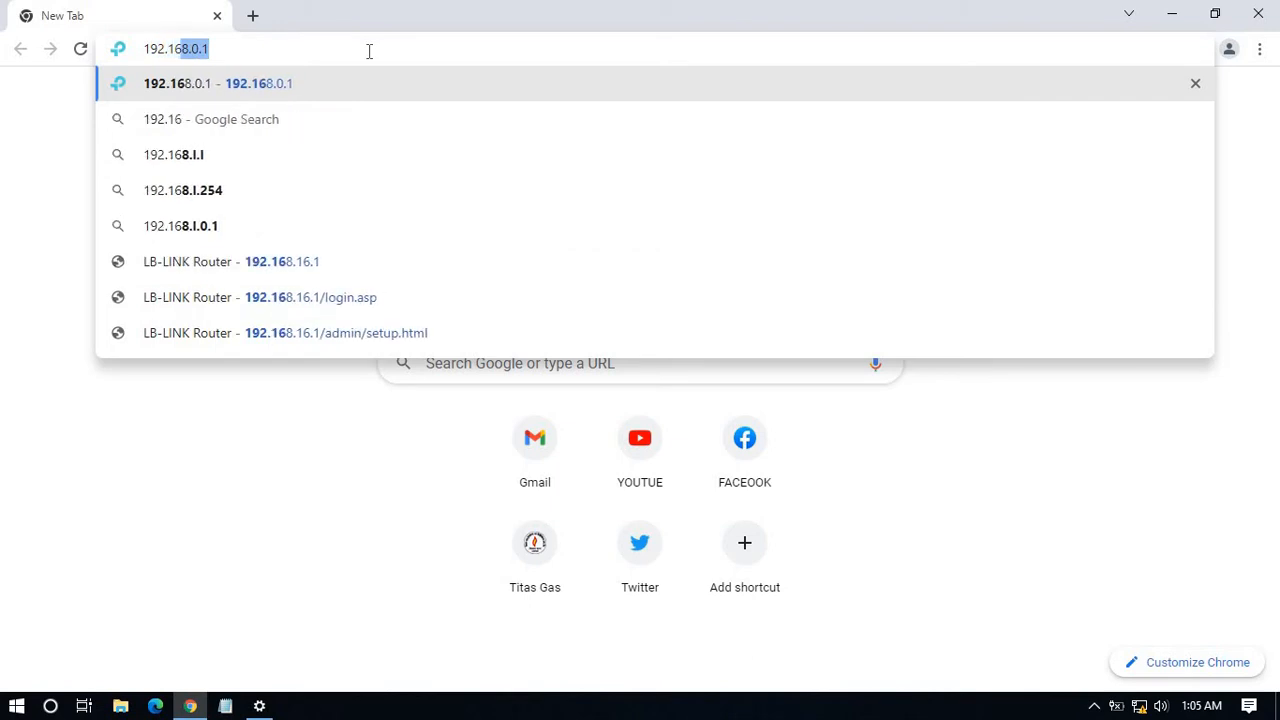
type("8.1")
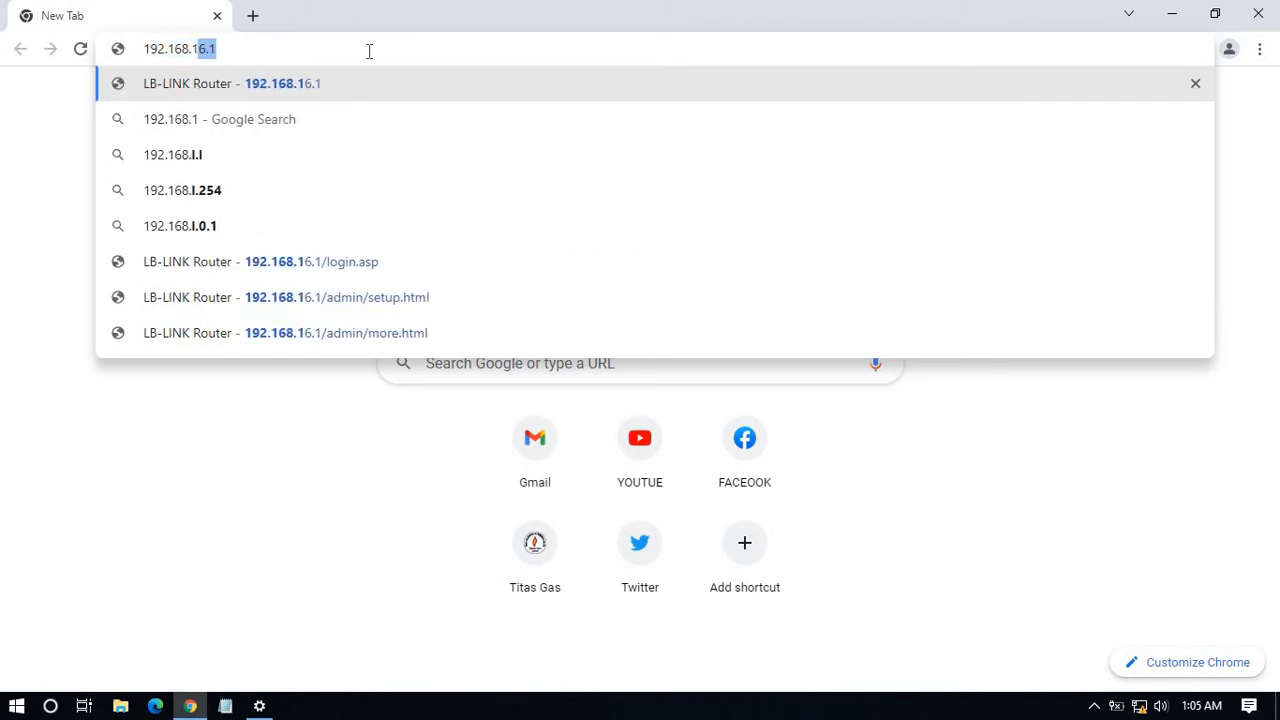
type("6.1")
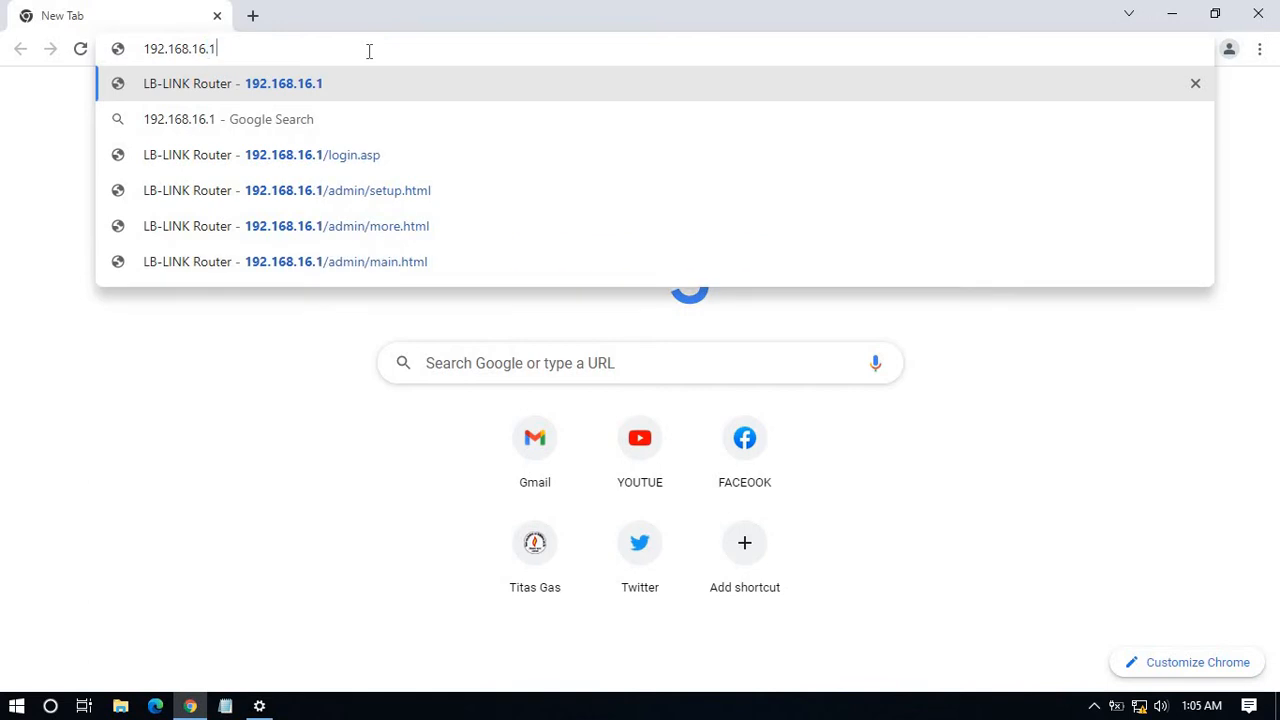
key("Return")
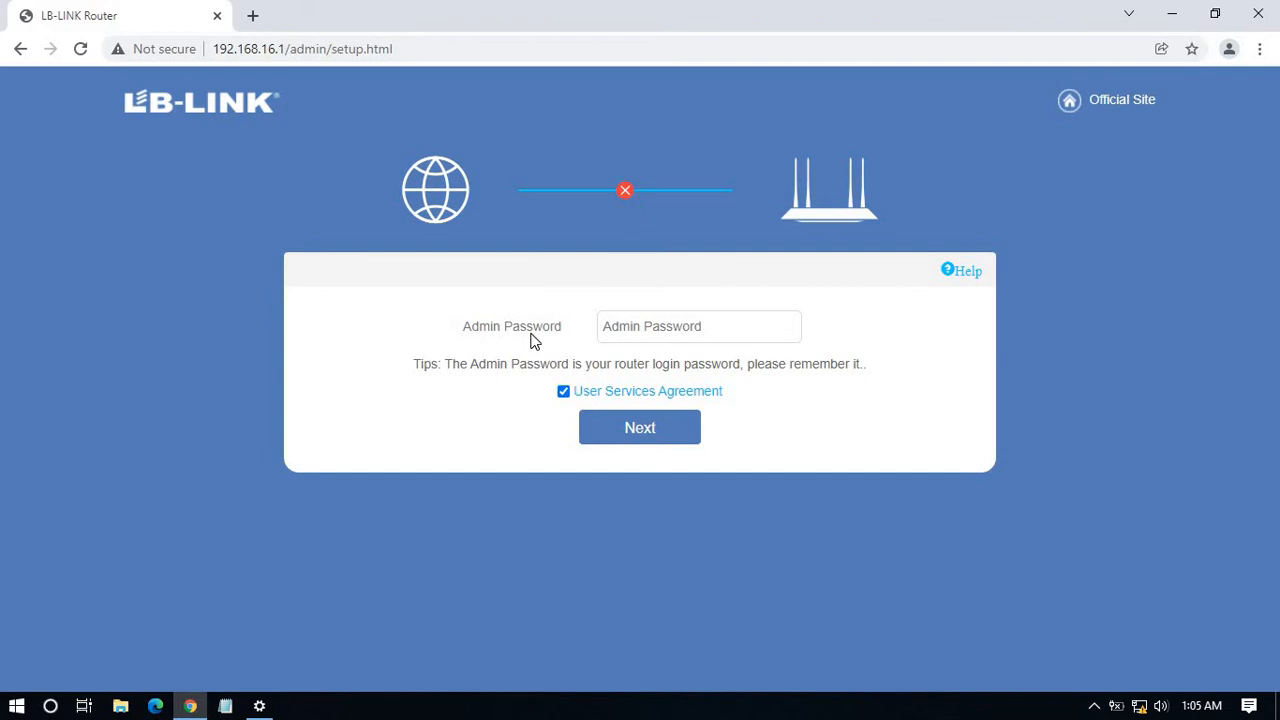
Fill the admin password from the saved autofill entry and proceed with Next.
left_click(637, 327)
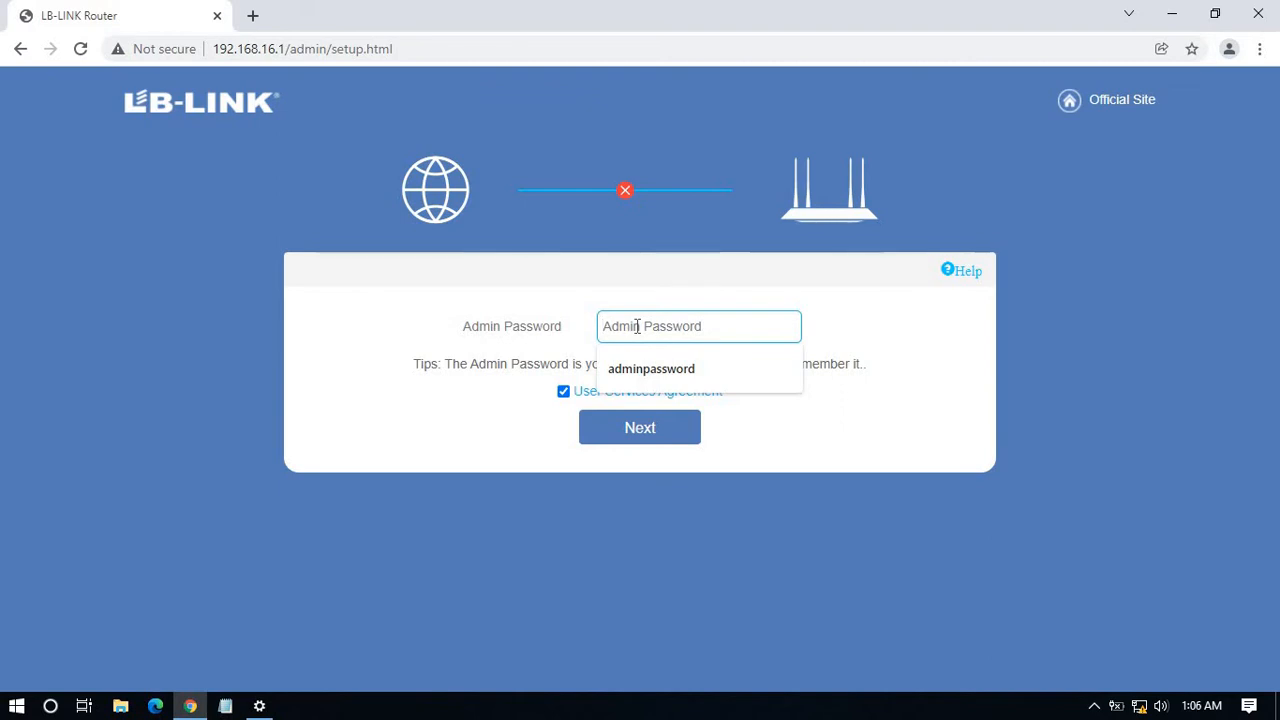
left_click(686, 369)
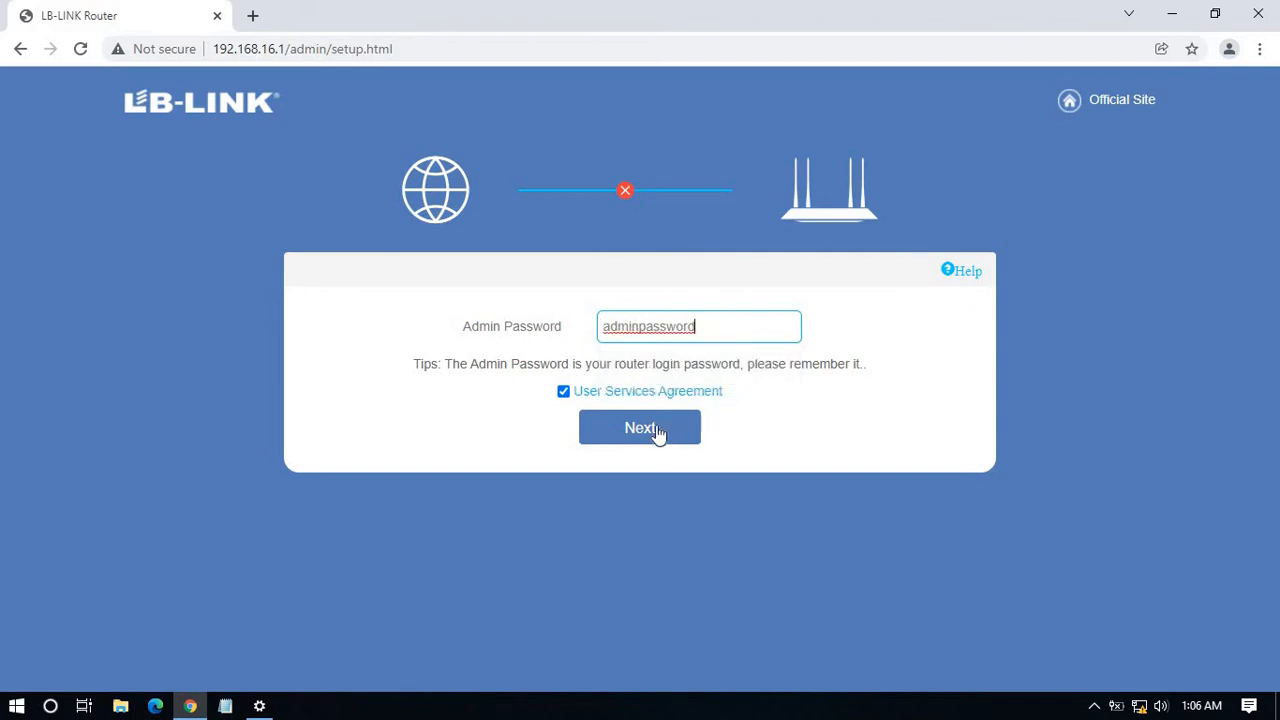
left_click(656, 433)
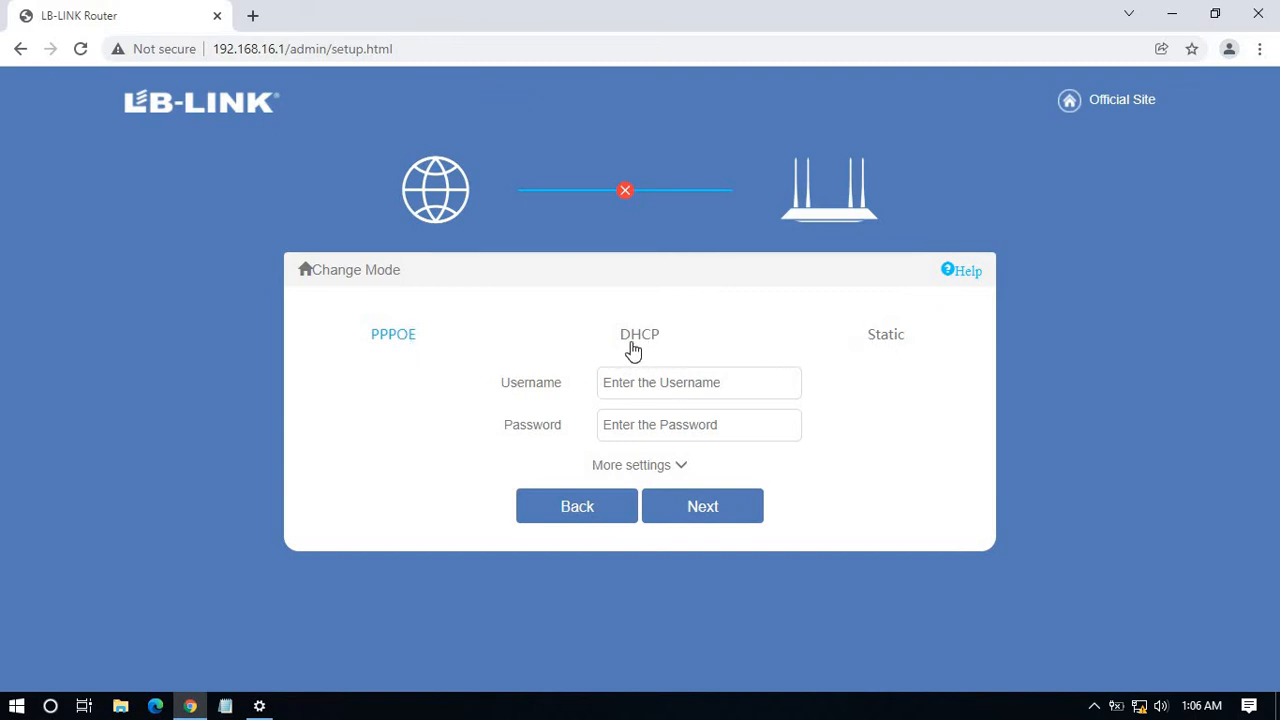
left_click(889, 346)
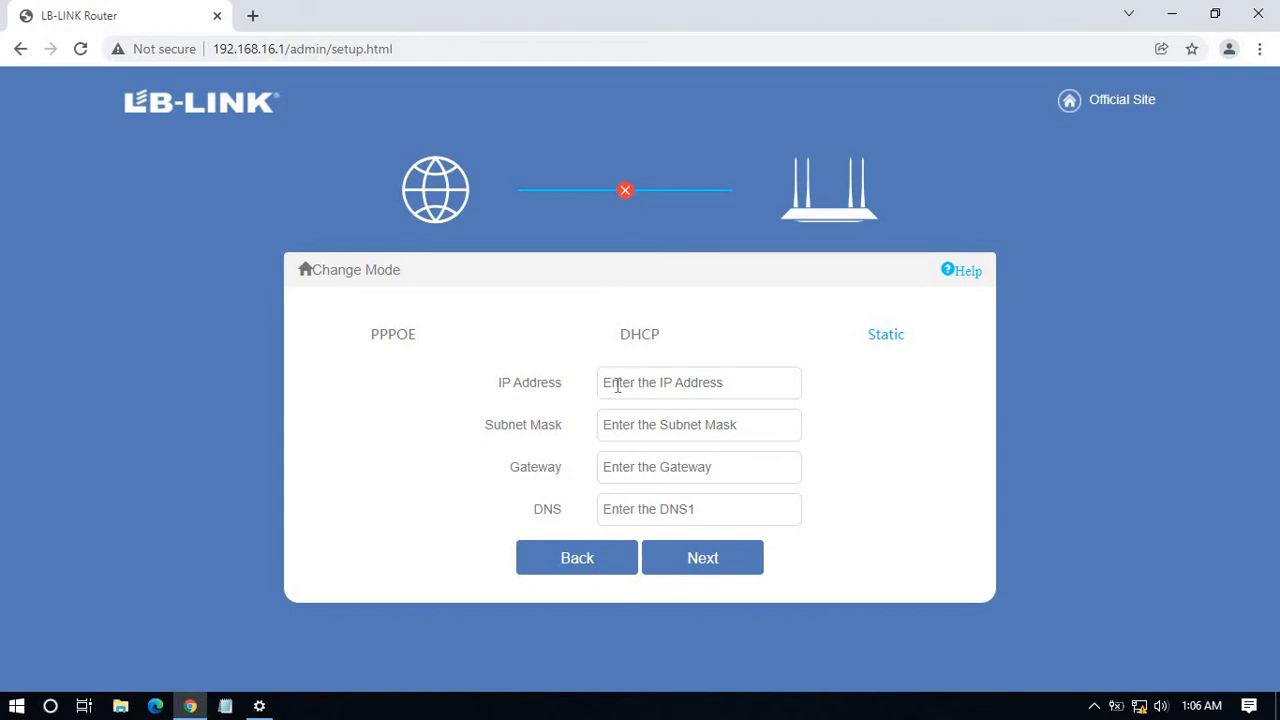
left_click(654, 384)
left_click(663, 425)
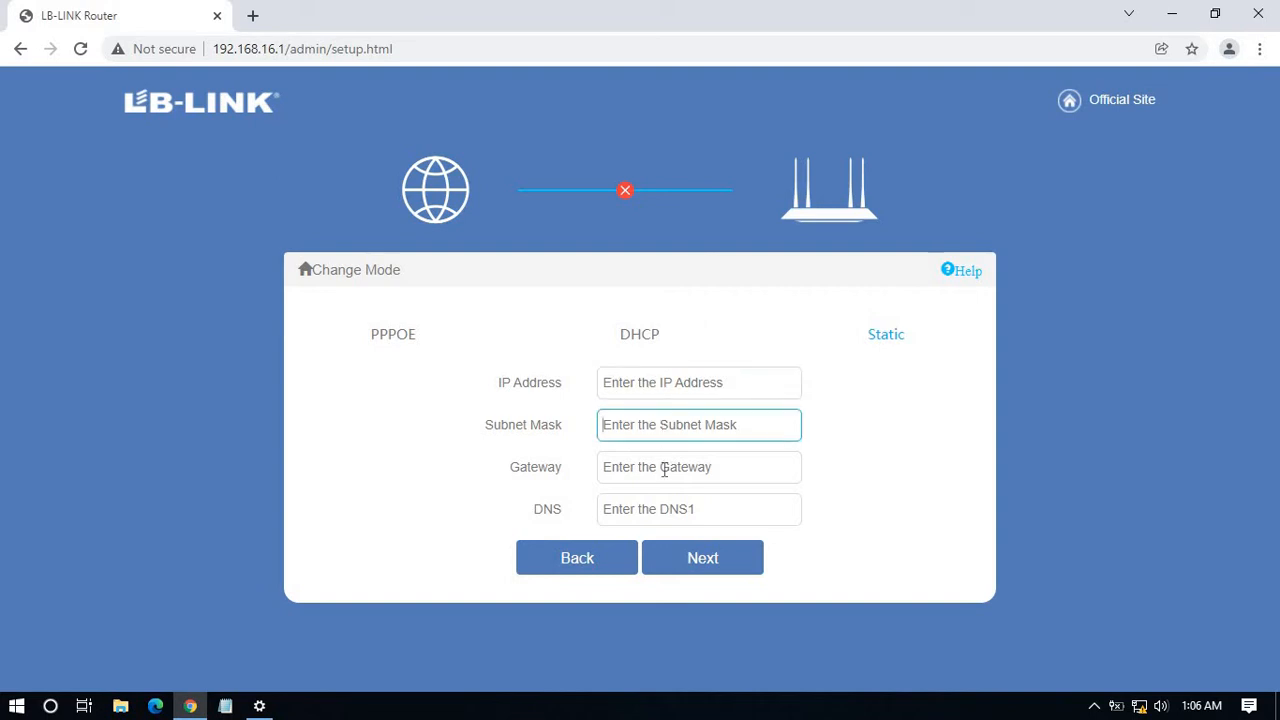
left_click(664, 468)
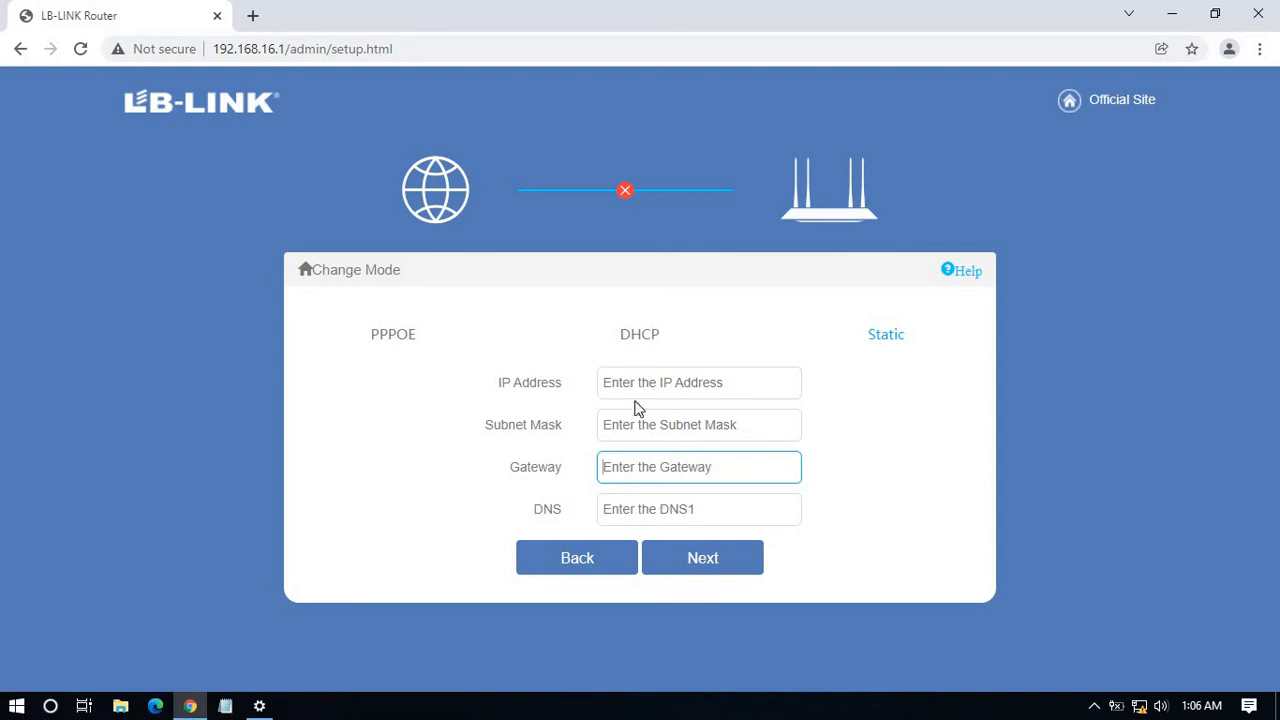
left_click(643, 340)
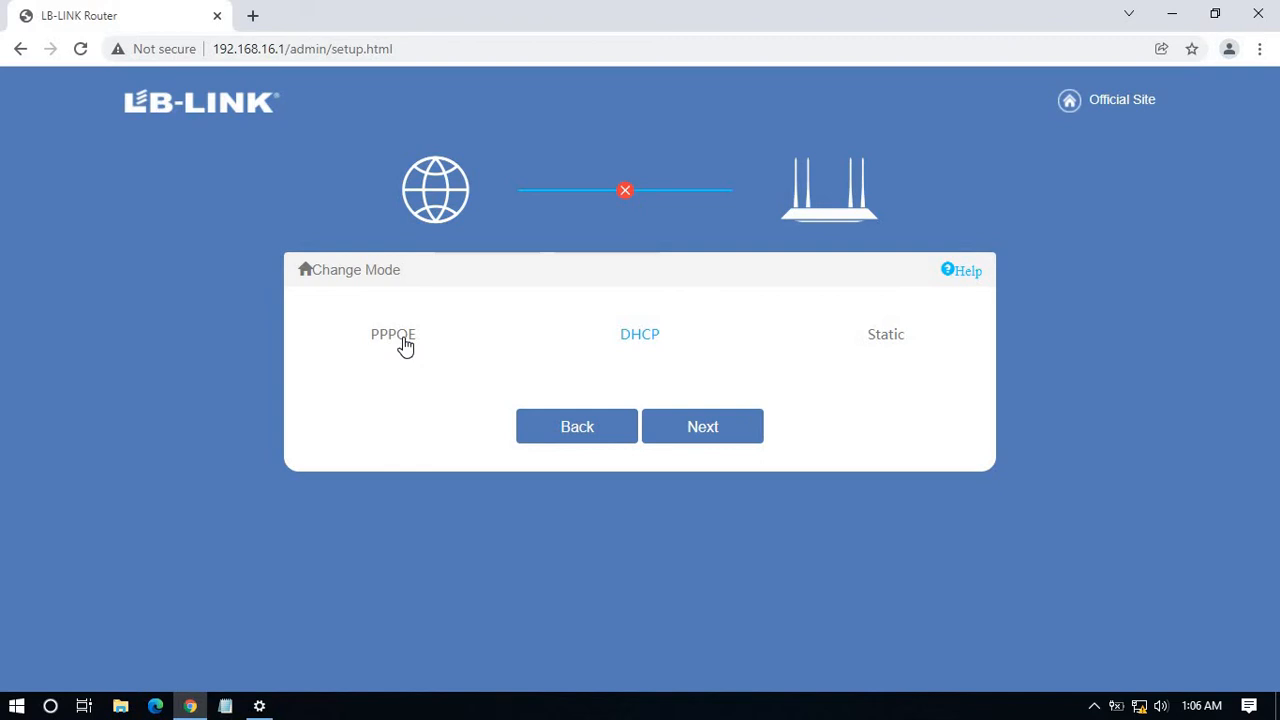
left_click(404, 345)
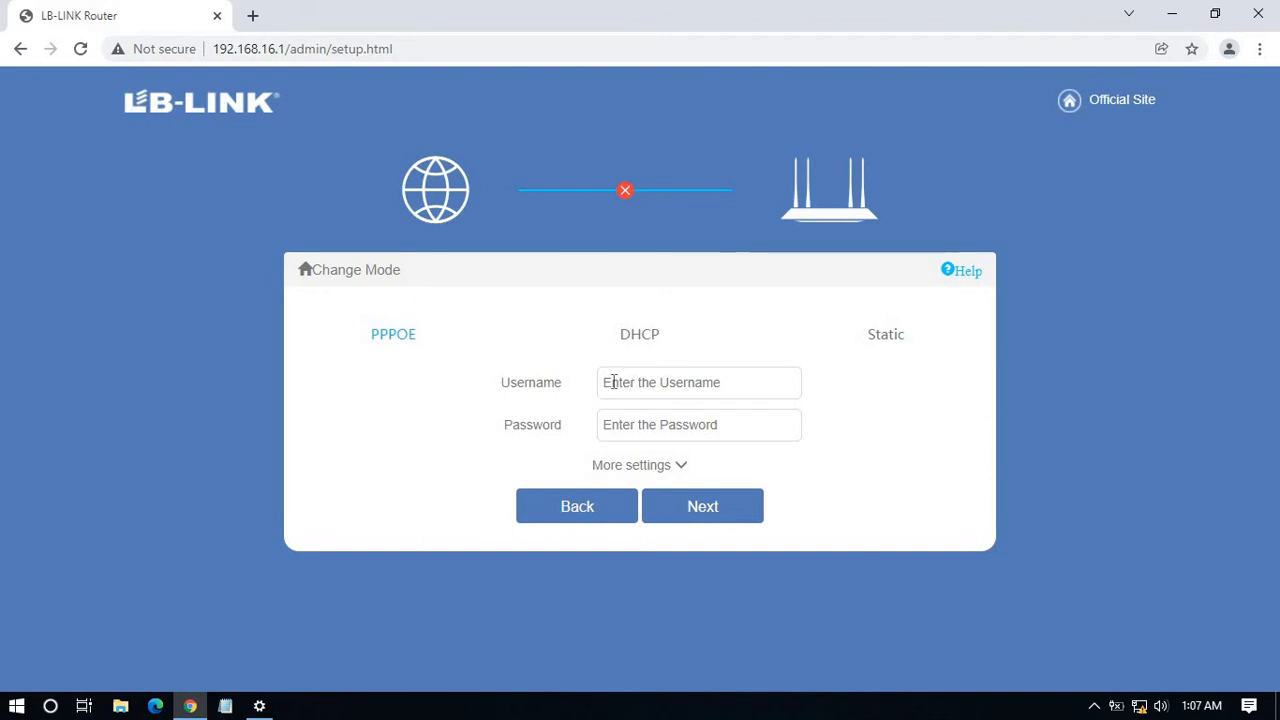
Fill the PPPoE username and password from saved autofill suggestions and advance the wizard.
left_click(645, 382)
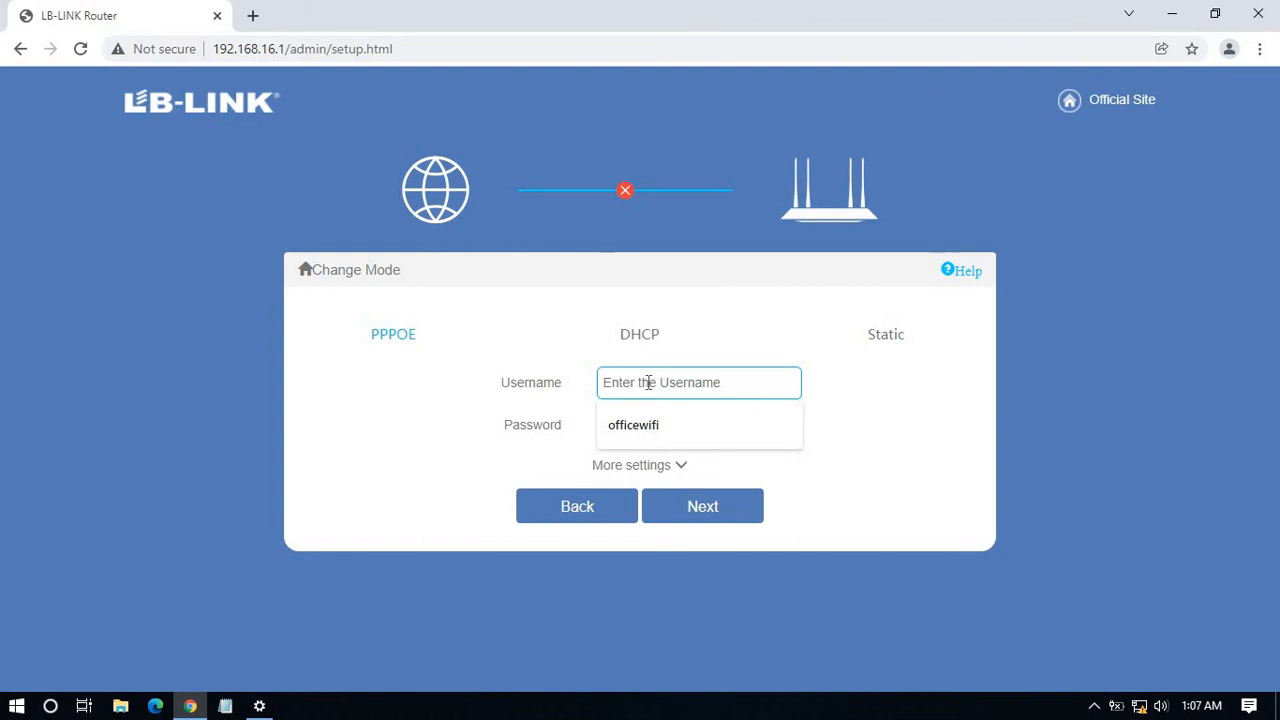
left_click(640, 425)
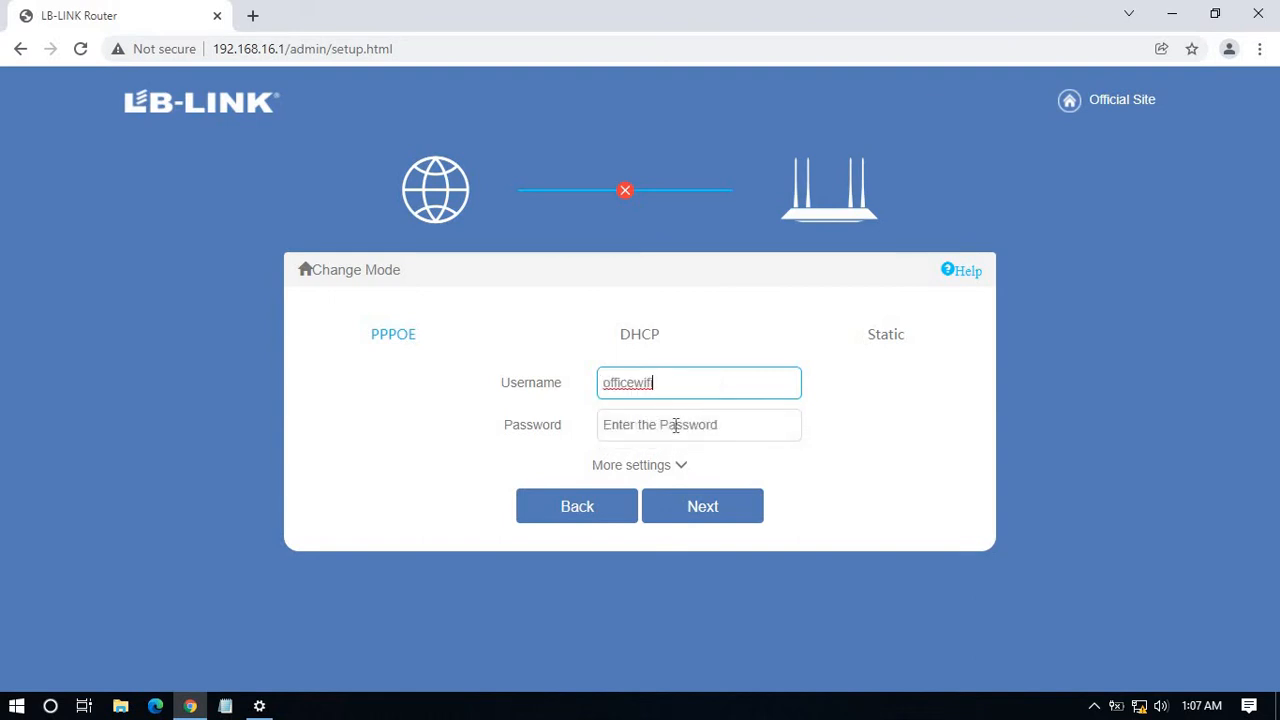
left_click(677, 425)
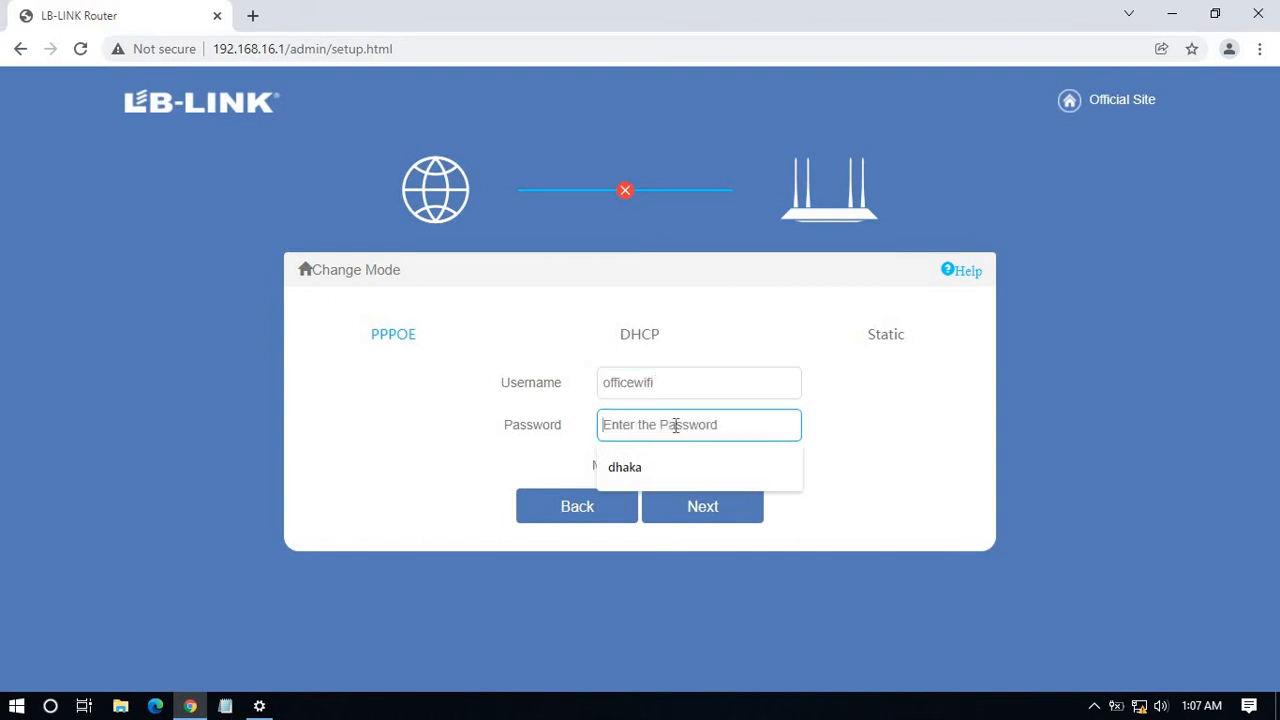
left_click(643, 466)
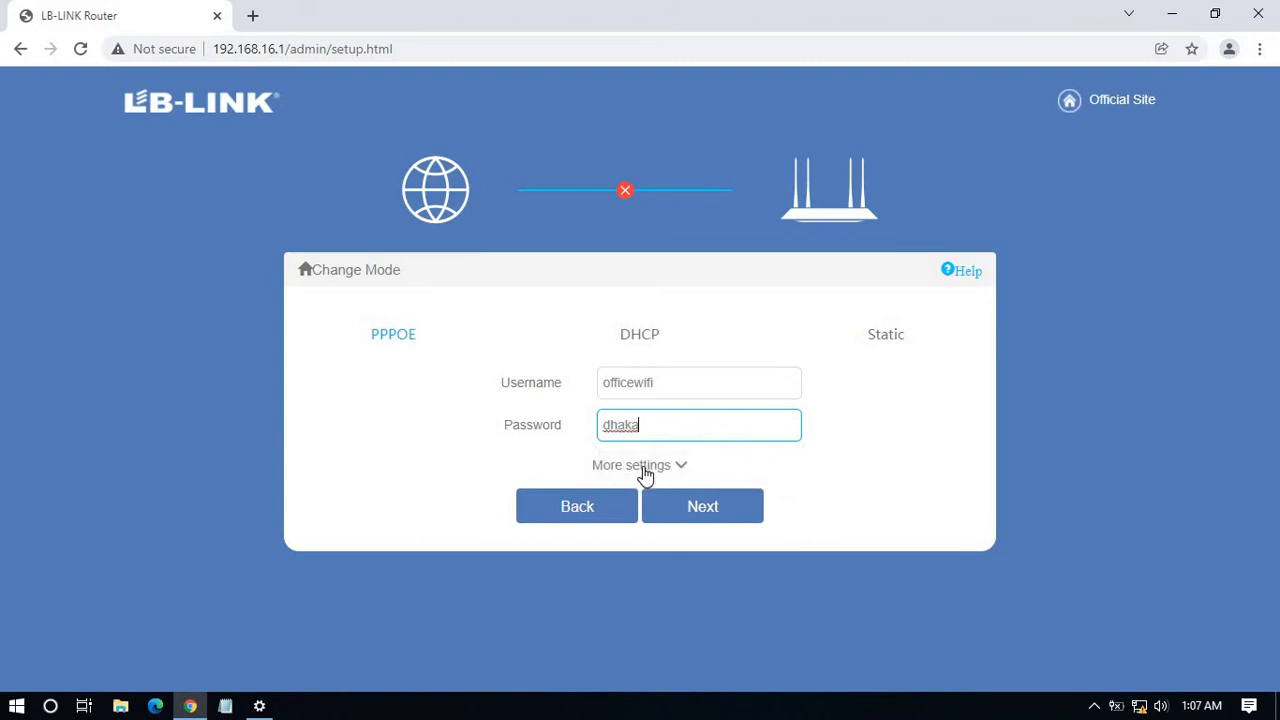
left_click(727, 510)
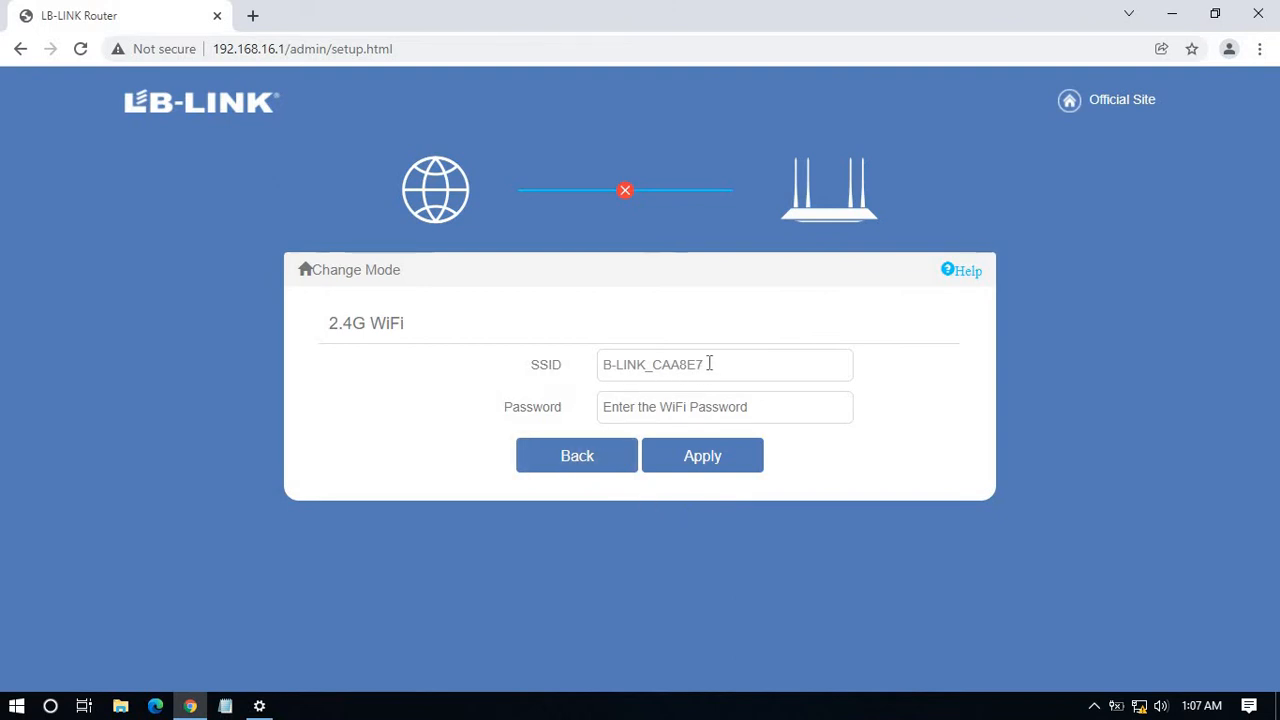
Replace SSID B-LINK_CAA8E7 with 'Sarder Tech', set a WiFi password, and apply.
left_click_drag(708, 368, 601, 368)
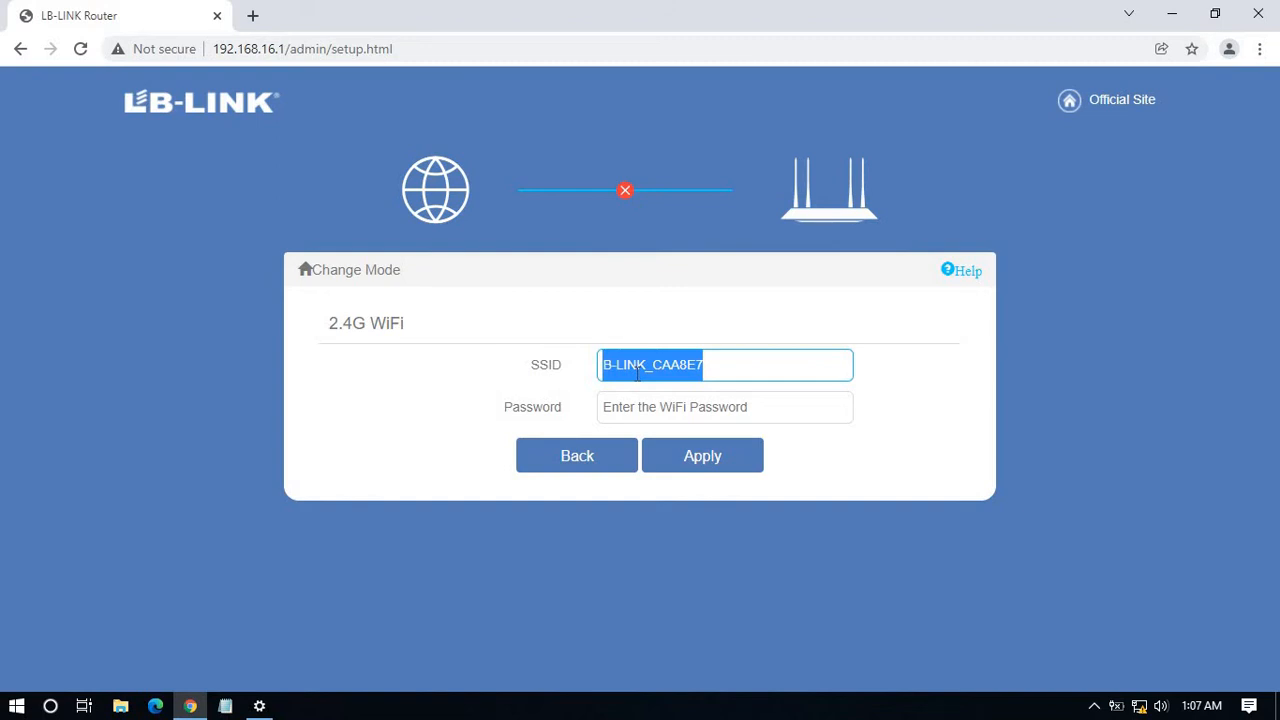
type("S")
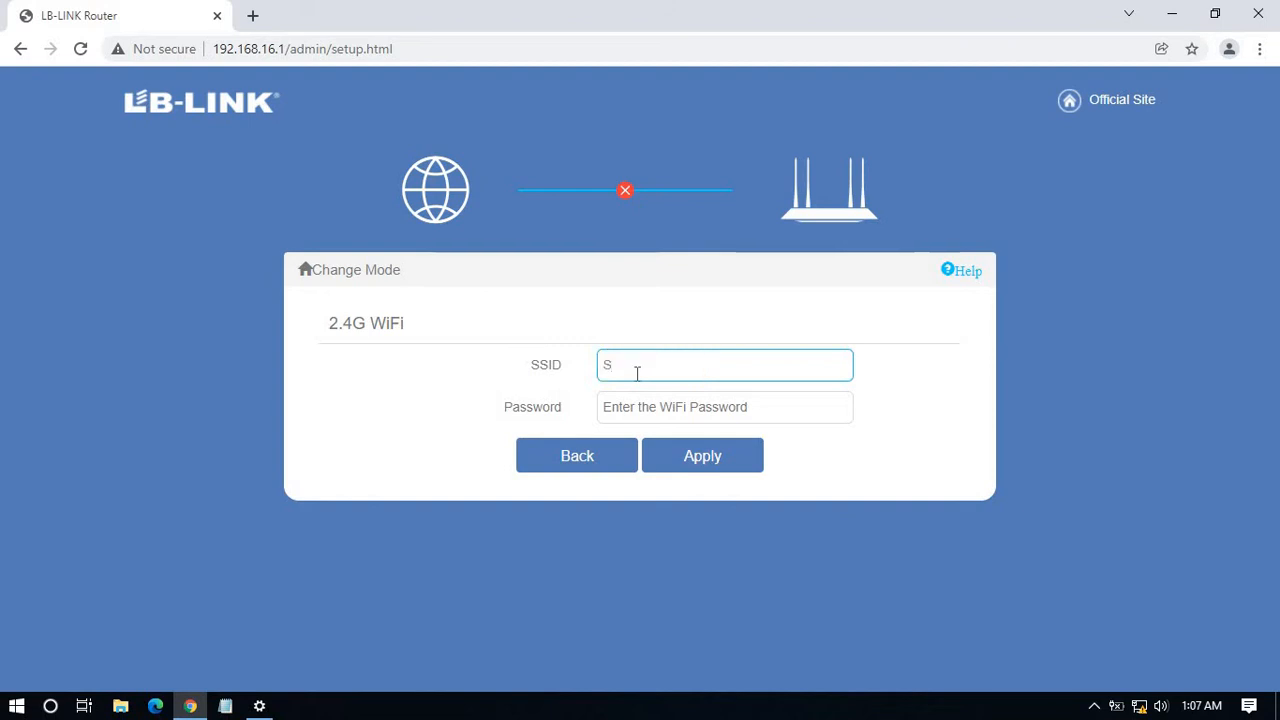
type("arder")
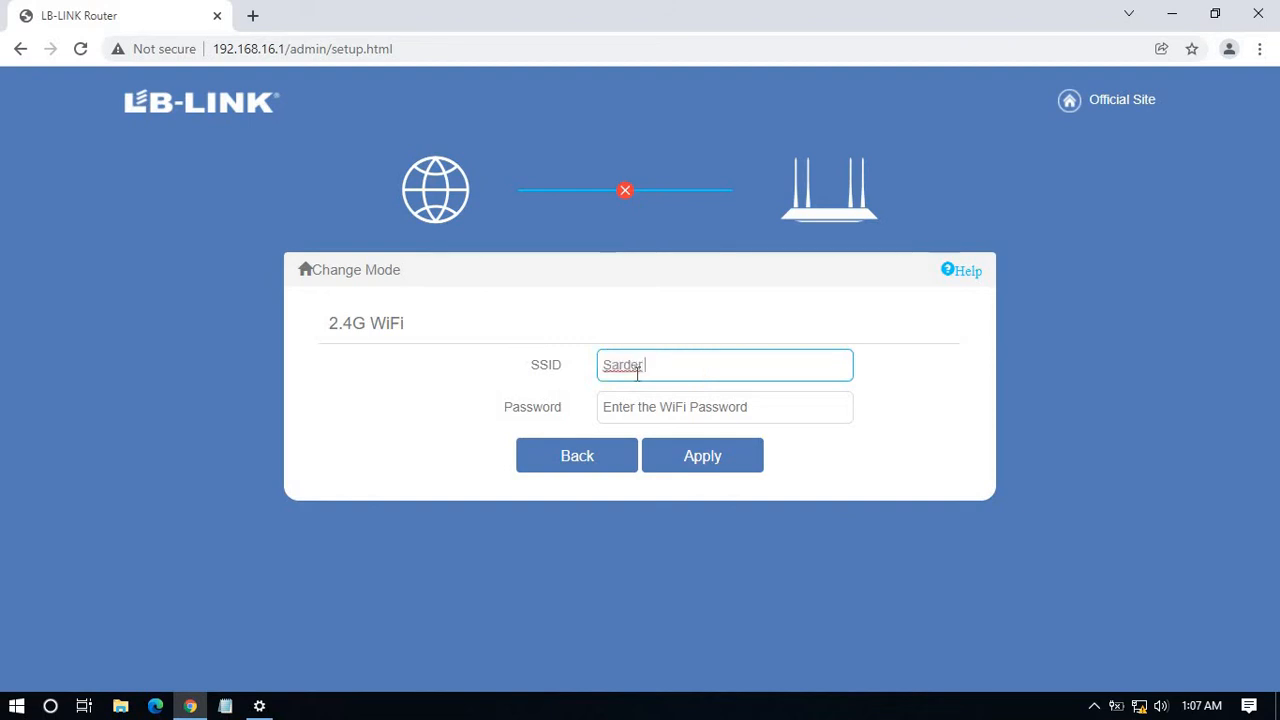
type(" Tech")
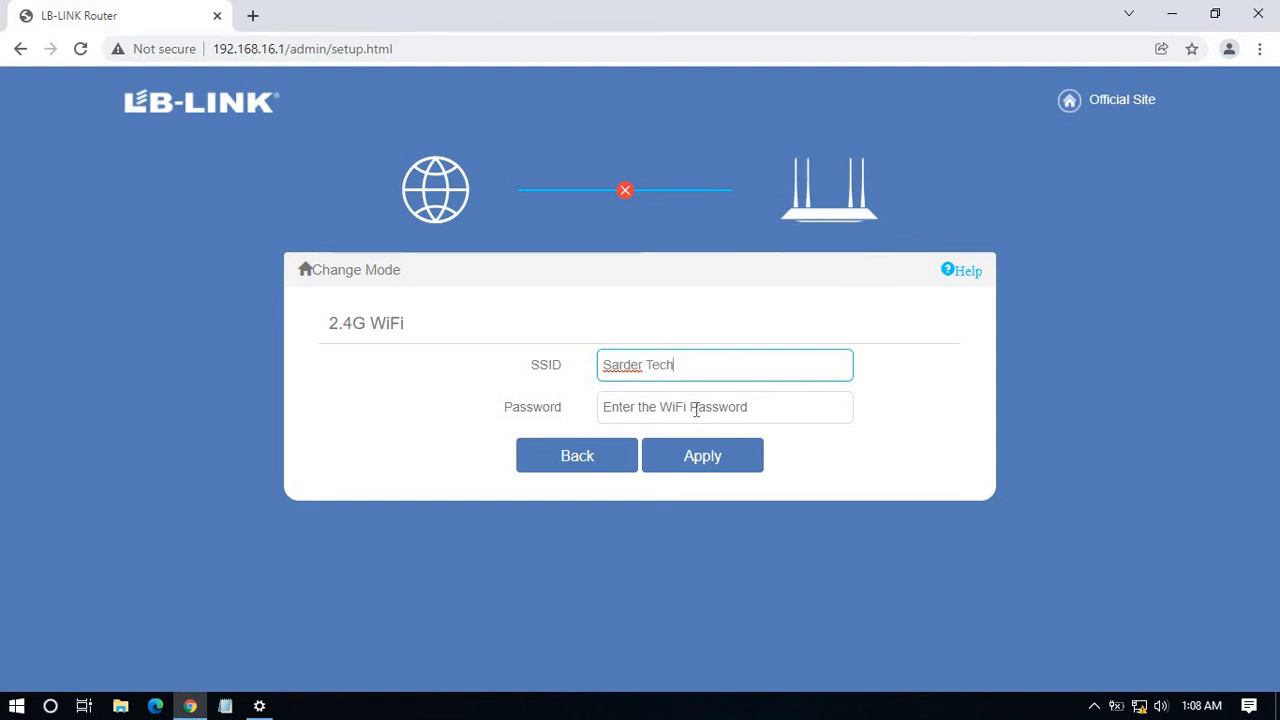
left_click(668, 409)
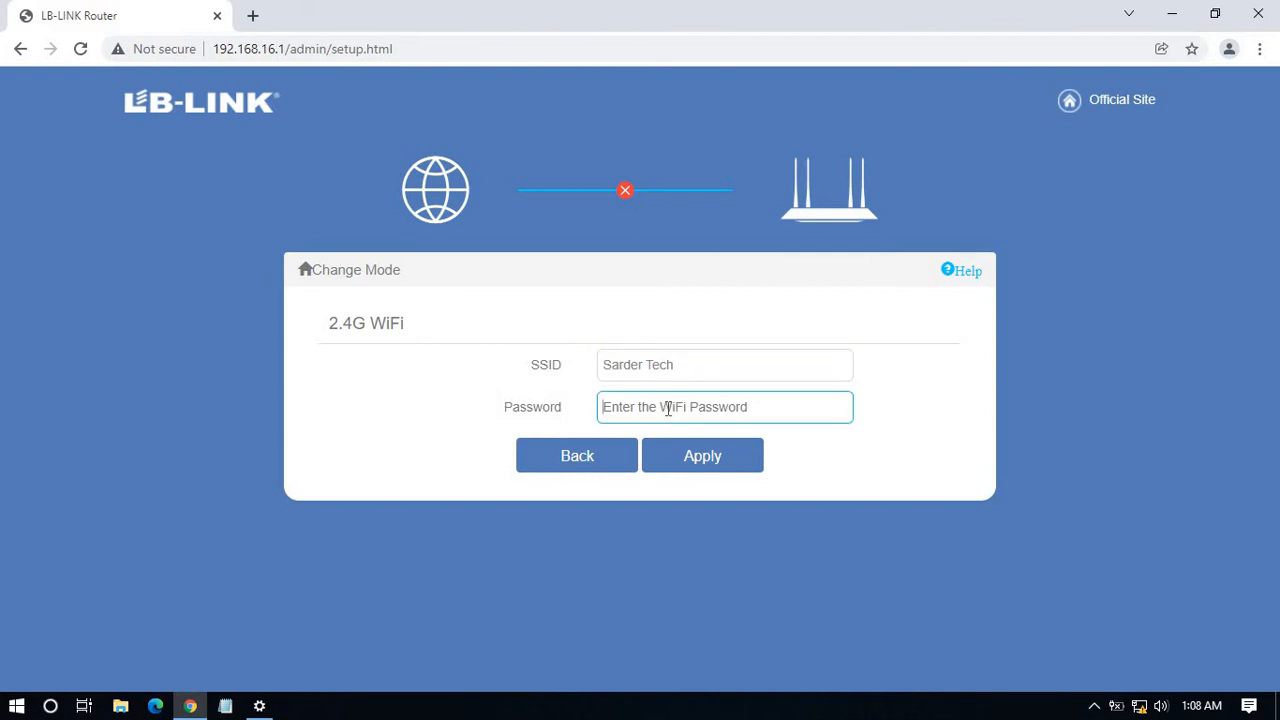
type("1")
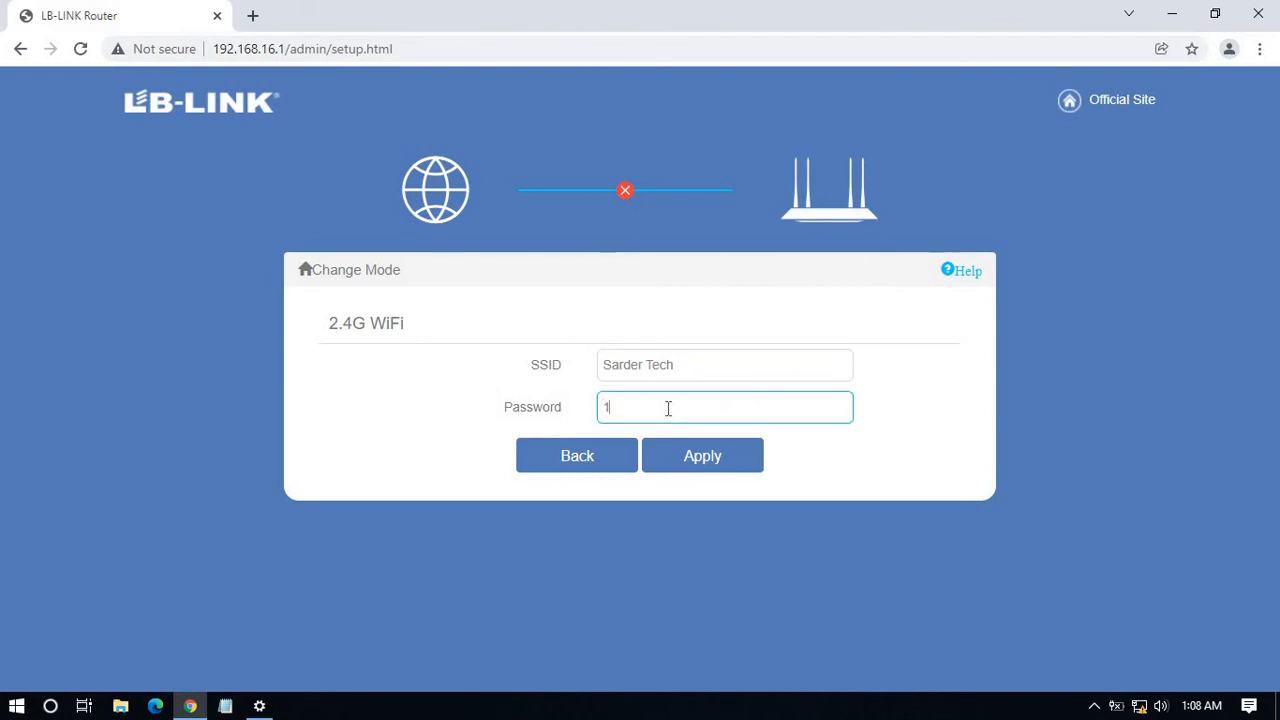
type("2345678")
left_click(715, 462)
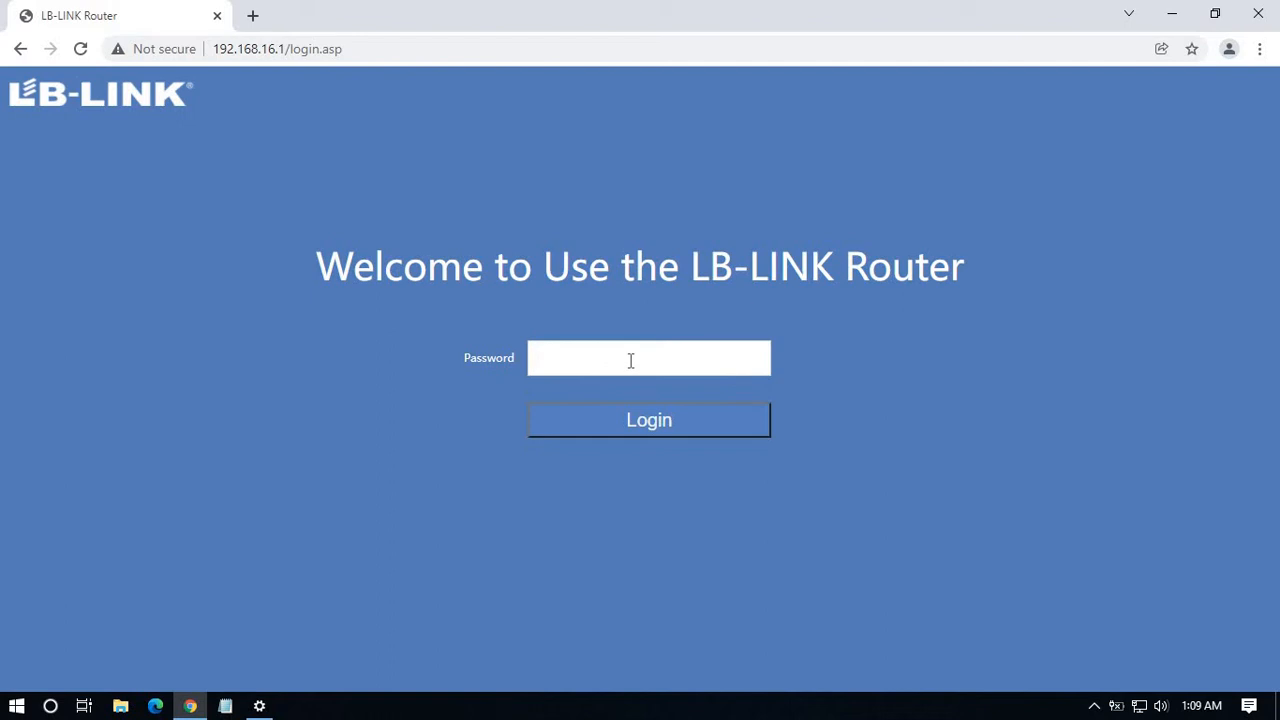
Log in with the admin password and dismiss Chrome's offer to save it.
type("a")
key("Return")
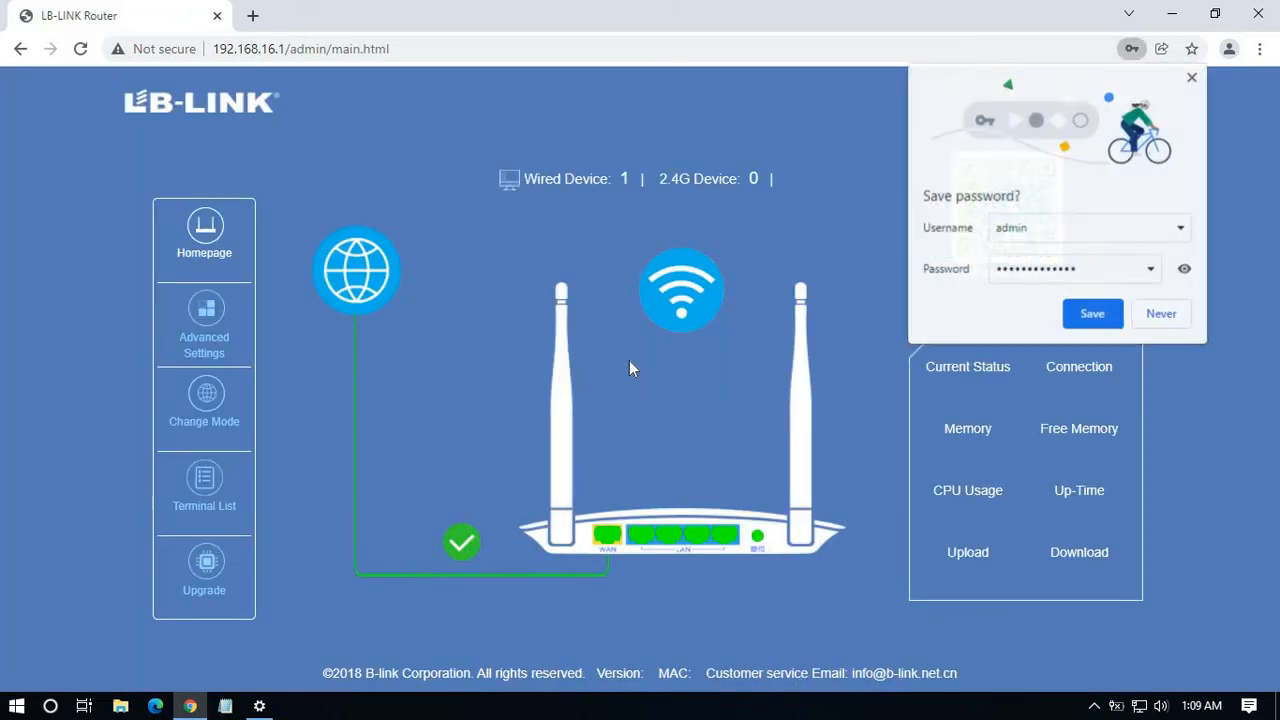
left_click(1191, 78)
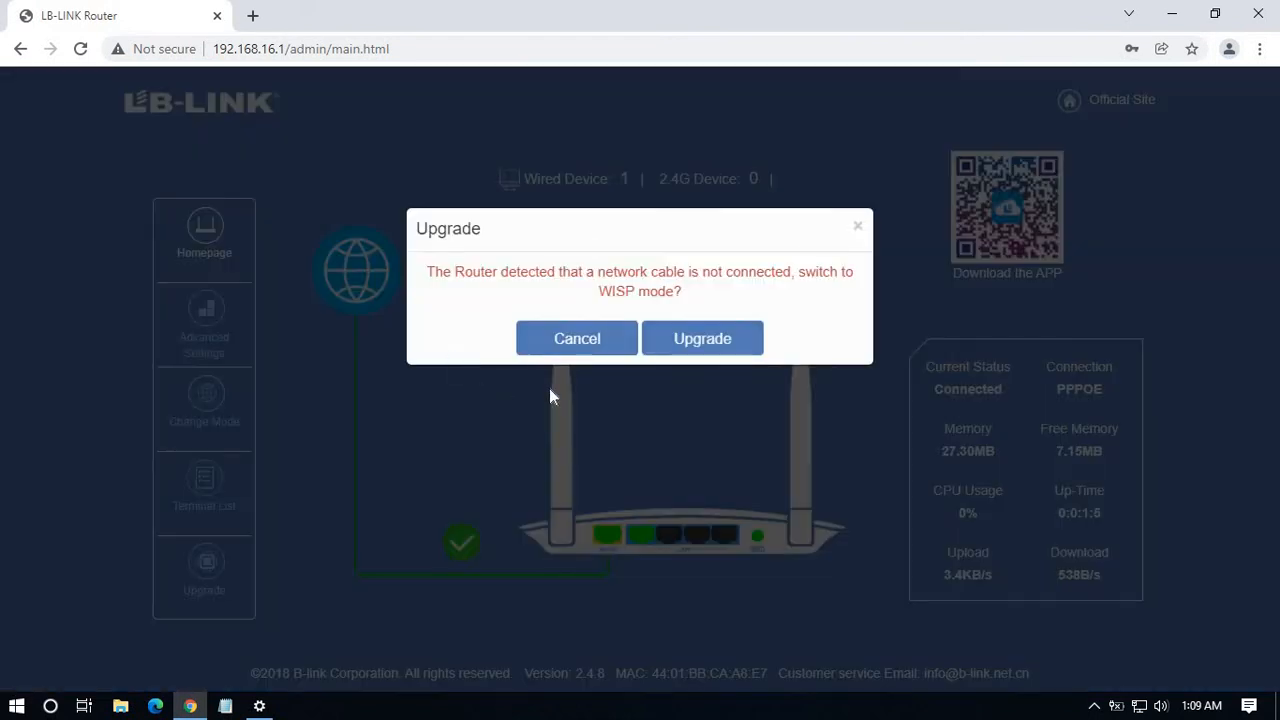
Decline the WISP mode prompt and look over the PPPoE WAN settings, leaving them unchanged.
left_click(563, 342)
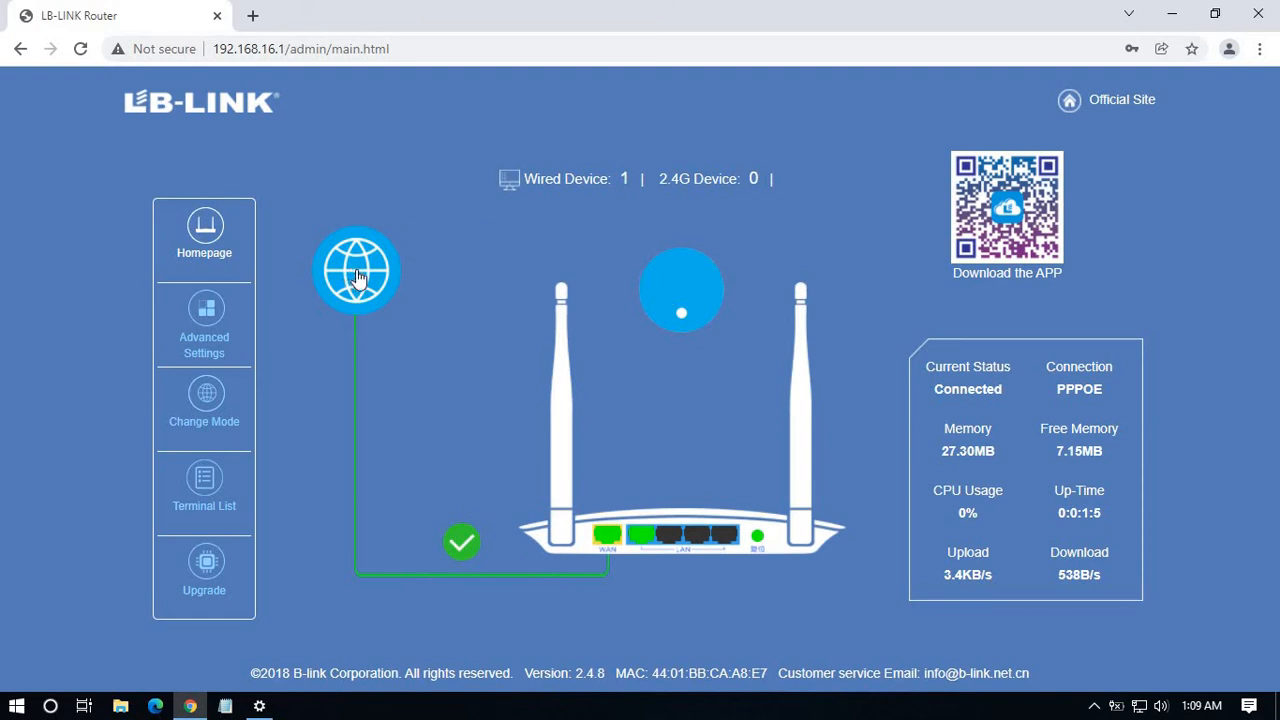
left_click(357, 274)
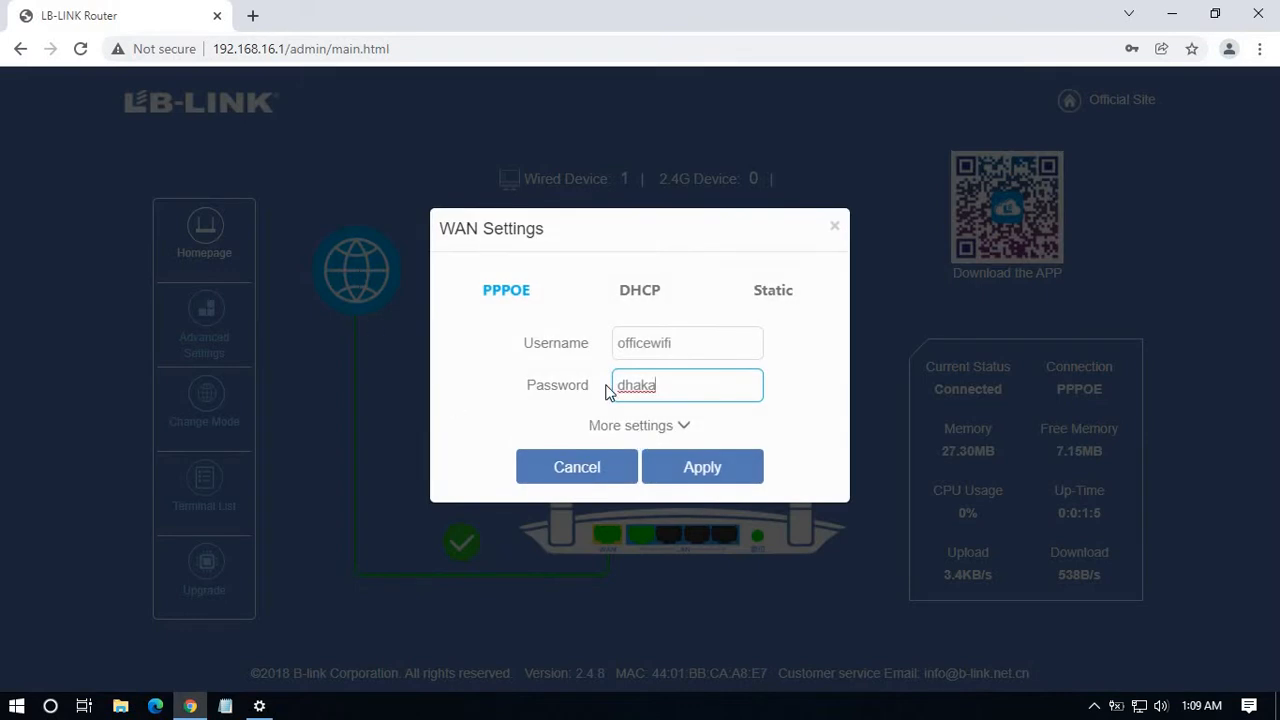
left_click(582, 463)
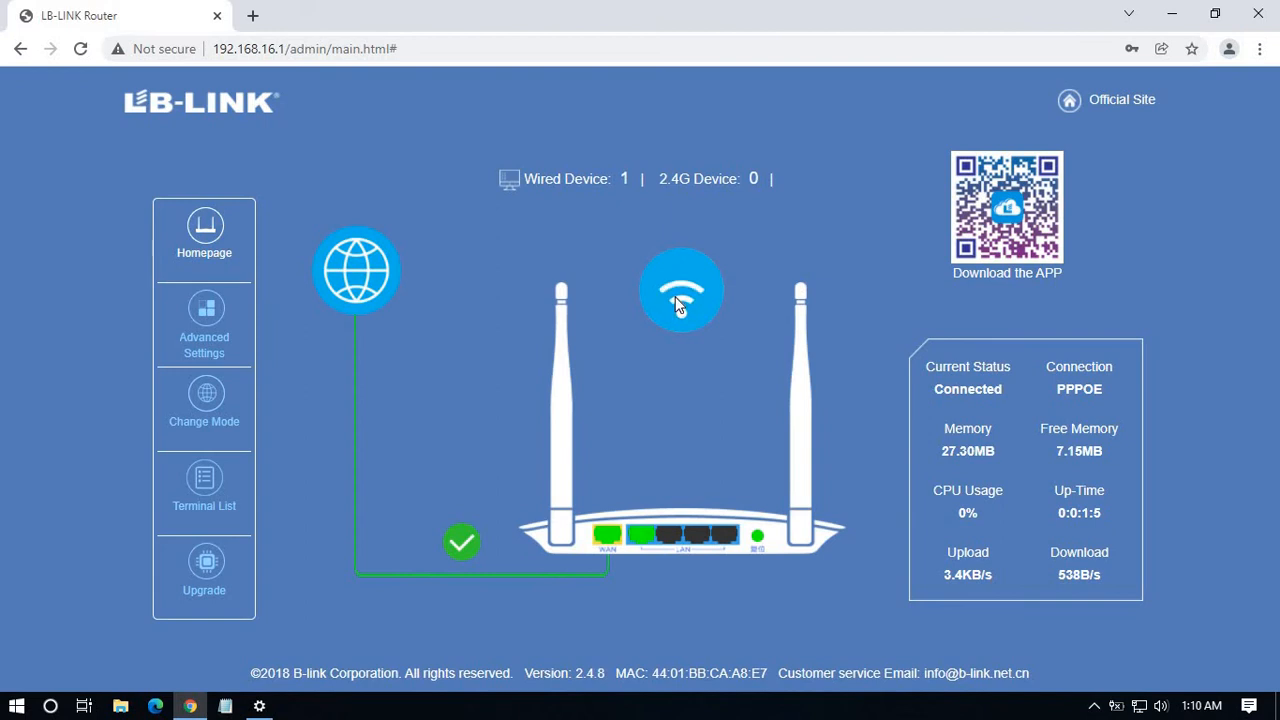
left_click(678, 306)
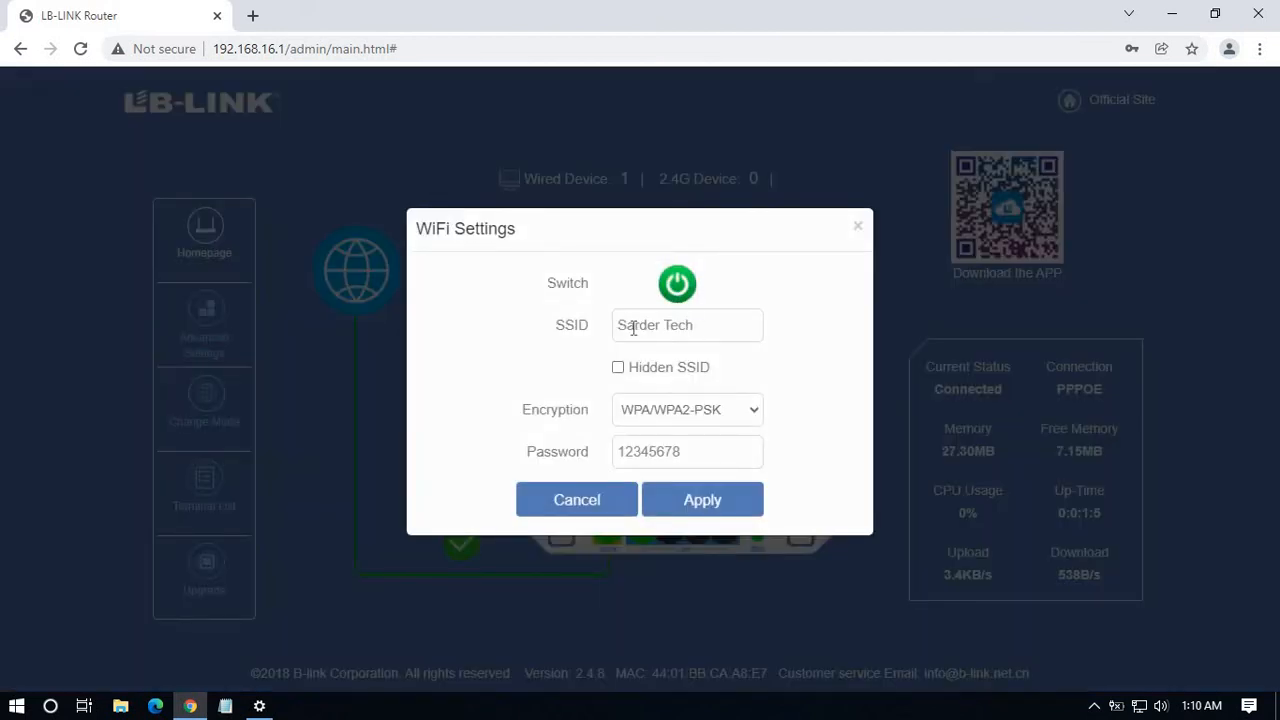
left_click(698, 328)
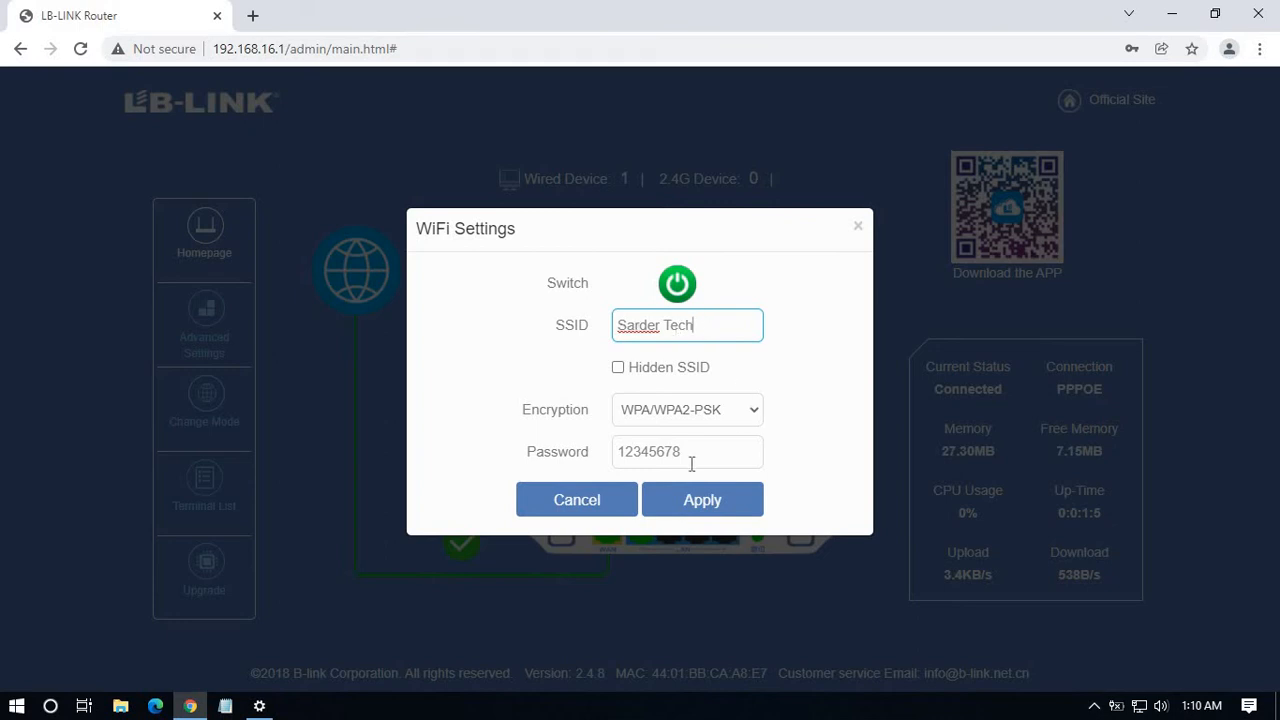
left_click(597, 451)
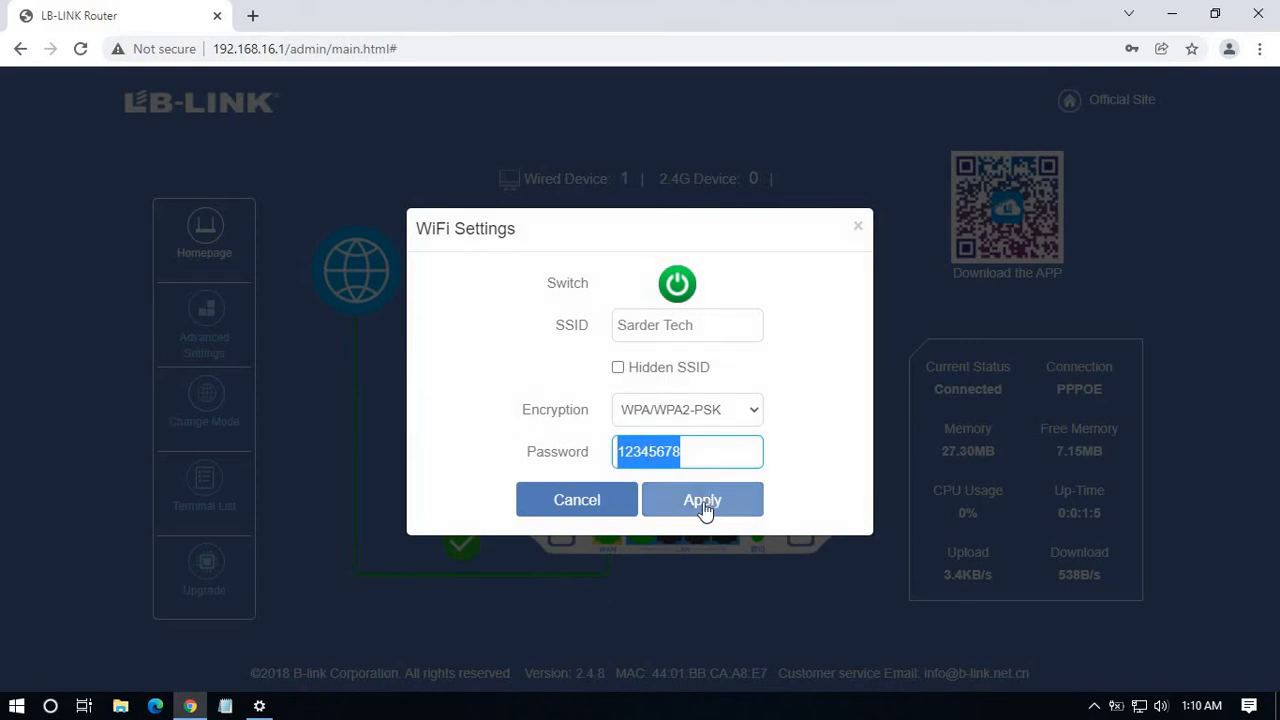
left_click(580, 500)
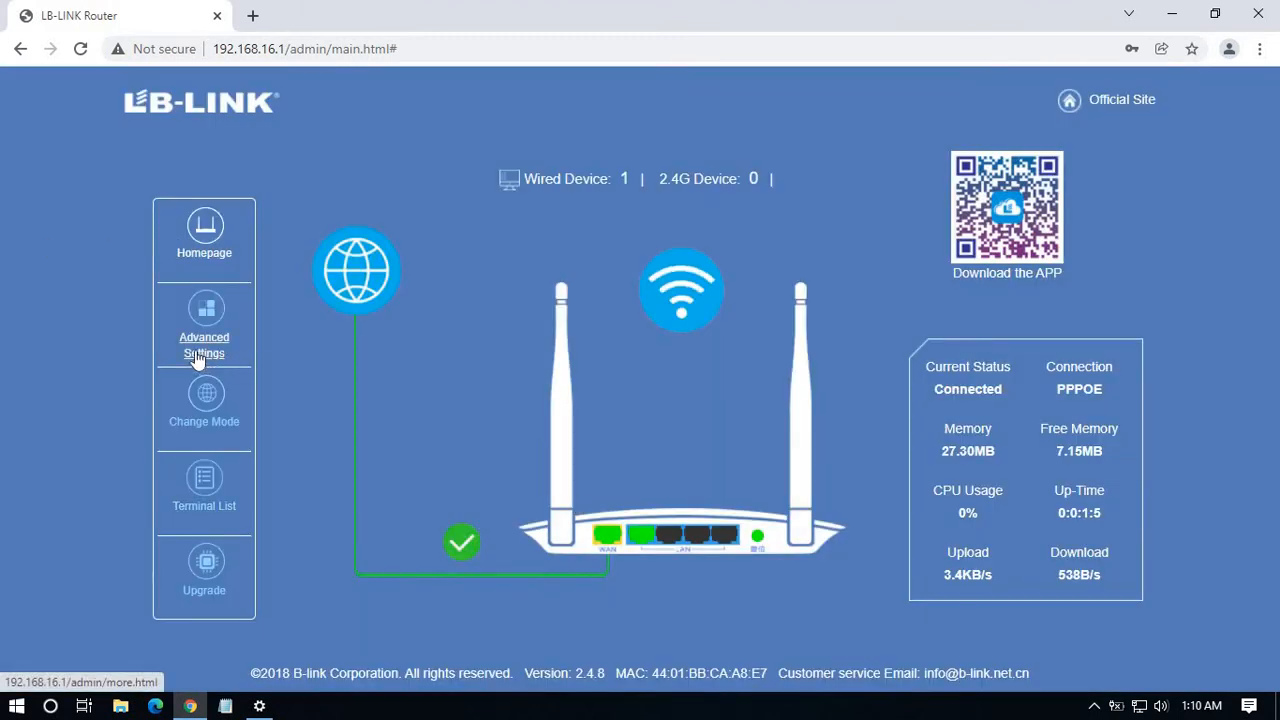
Browse Advanced Settings' Wireless and System tabs, confirm the Black List is empty, and return.
left_click(216, 346)
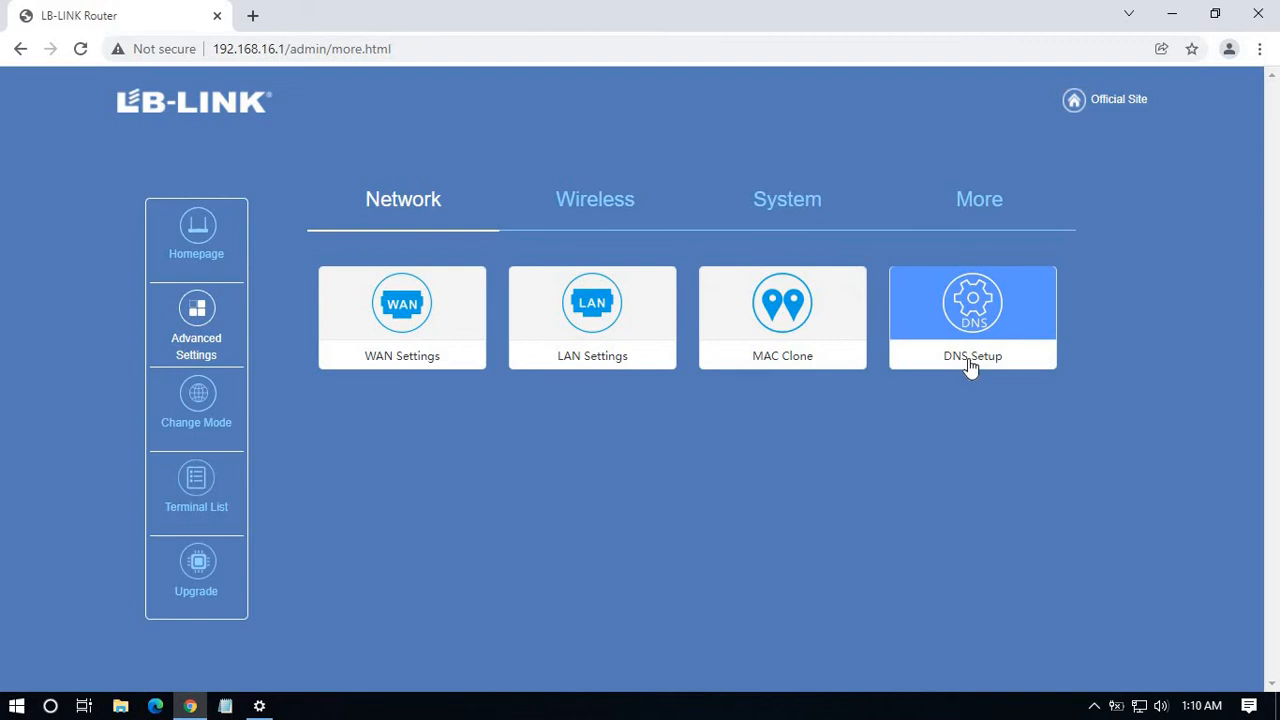
left_click(600, 213)
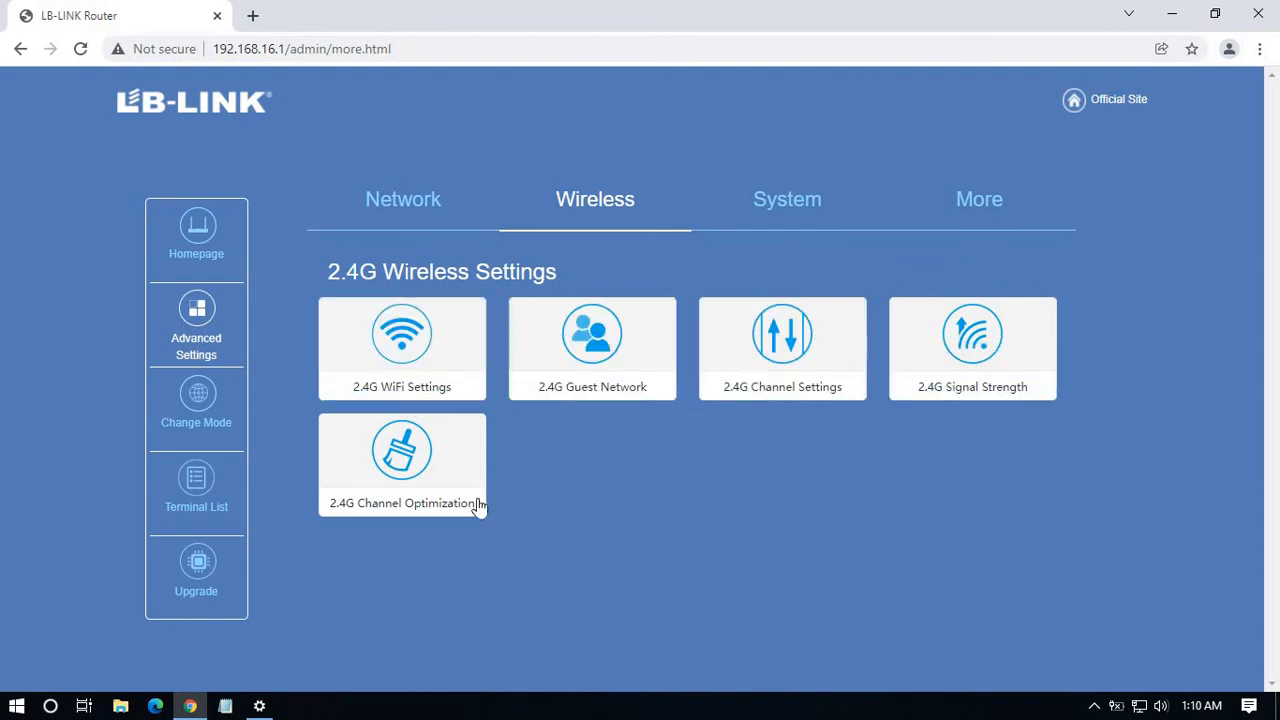
left_click(804, 202)
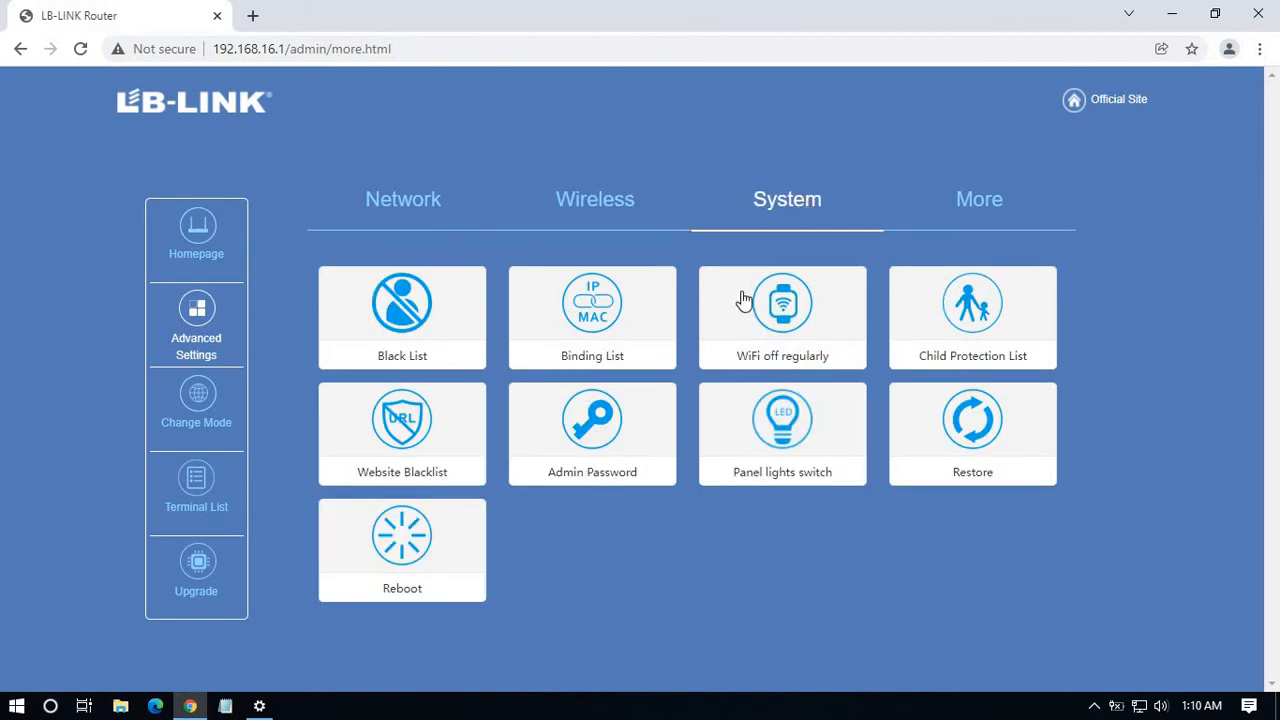
left_click(414, 342)
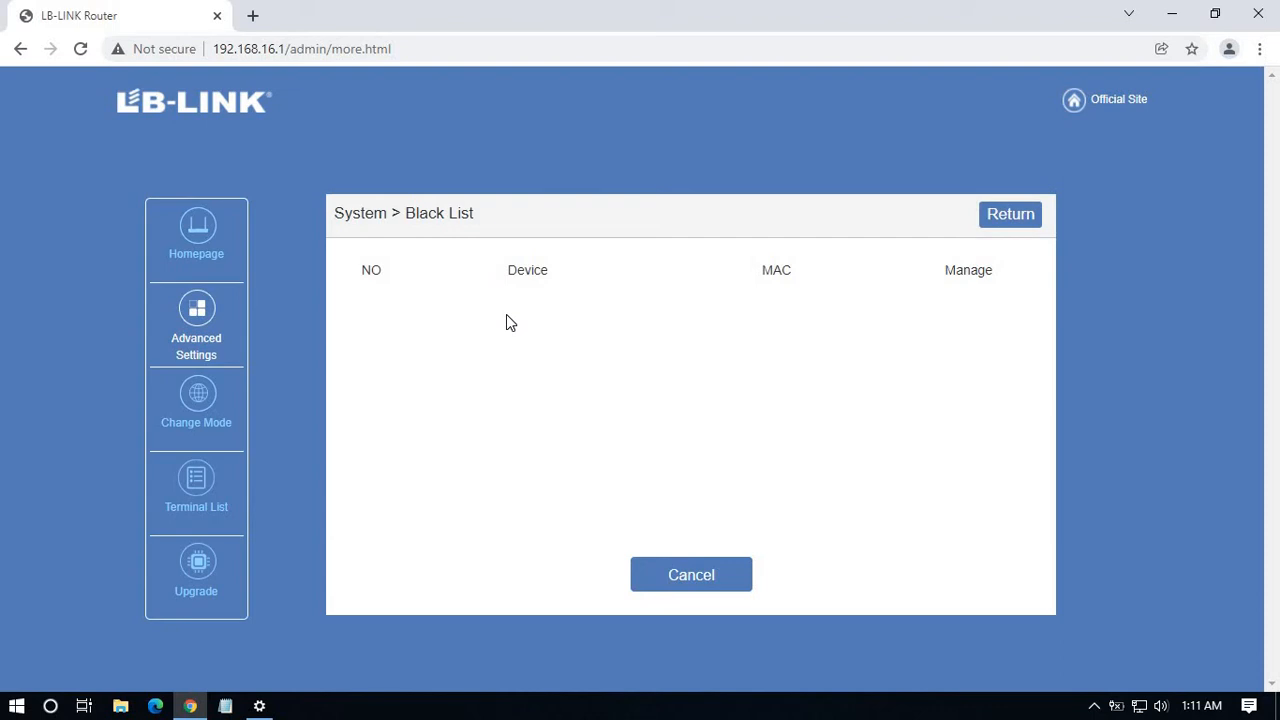
left_click(1012, 218)
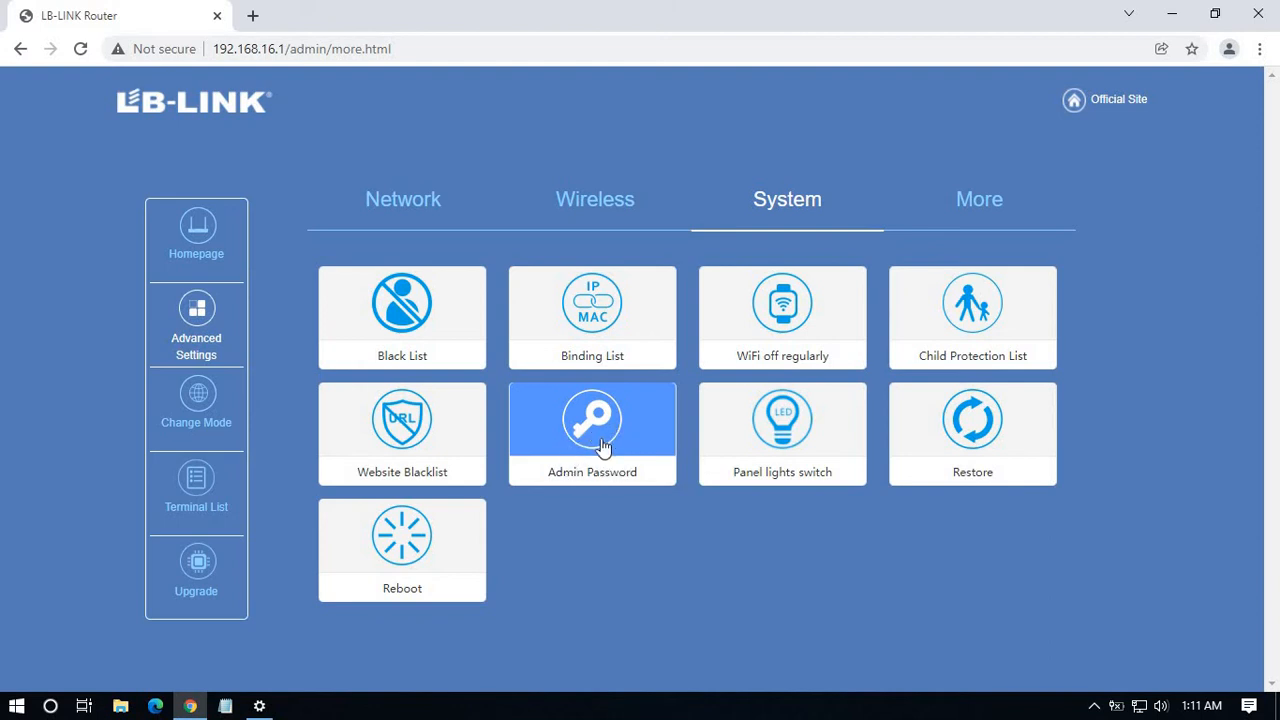
left_click(603, 447)
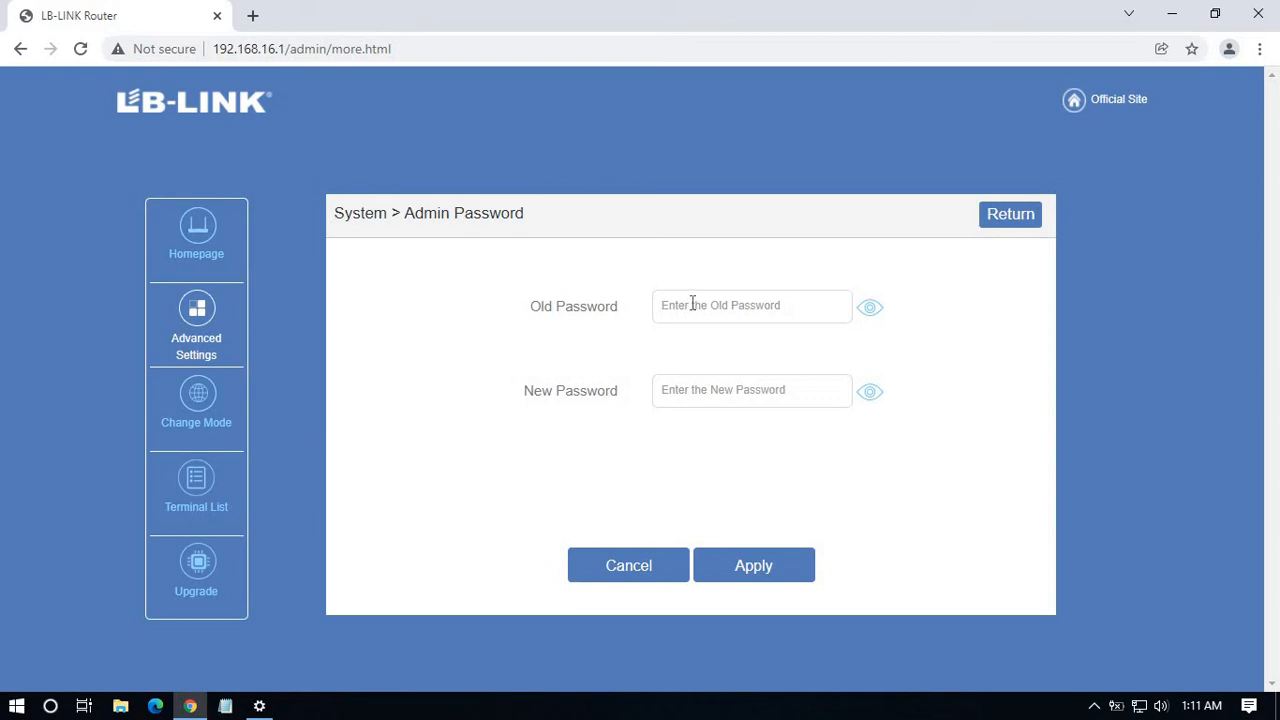
left_click(692, 304)
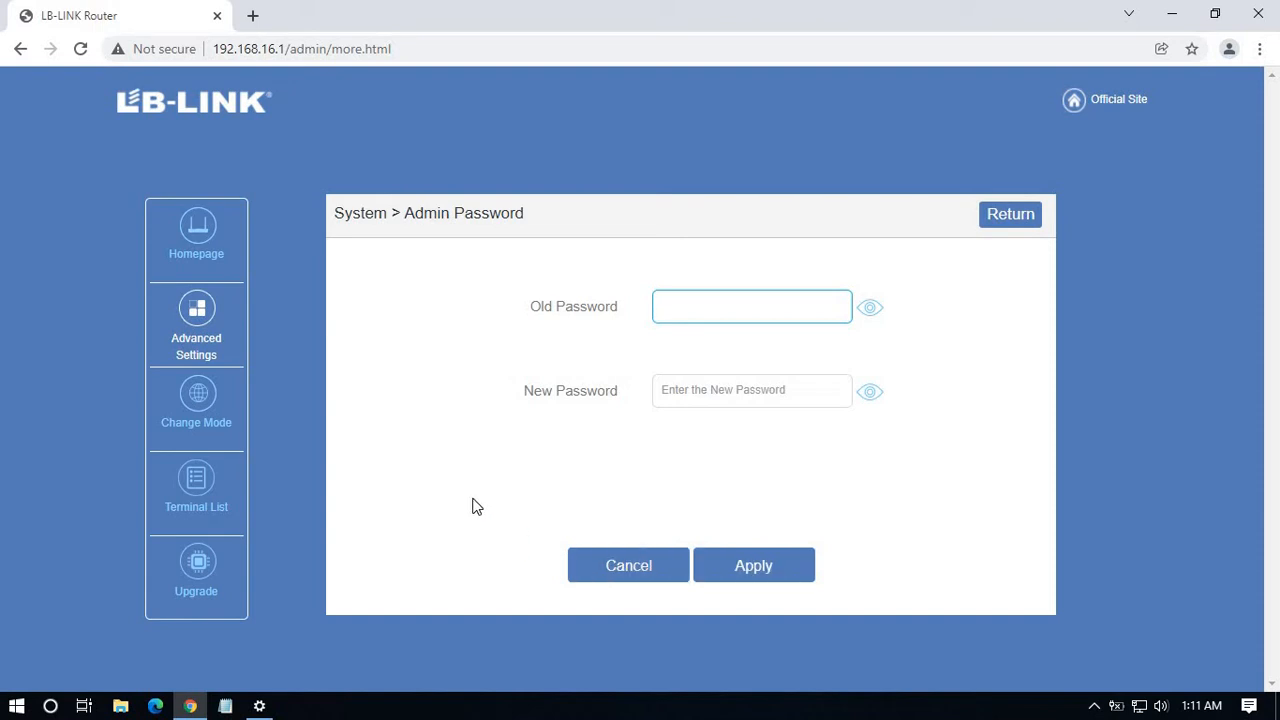
left_click(621, 565)
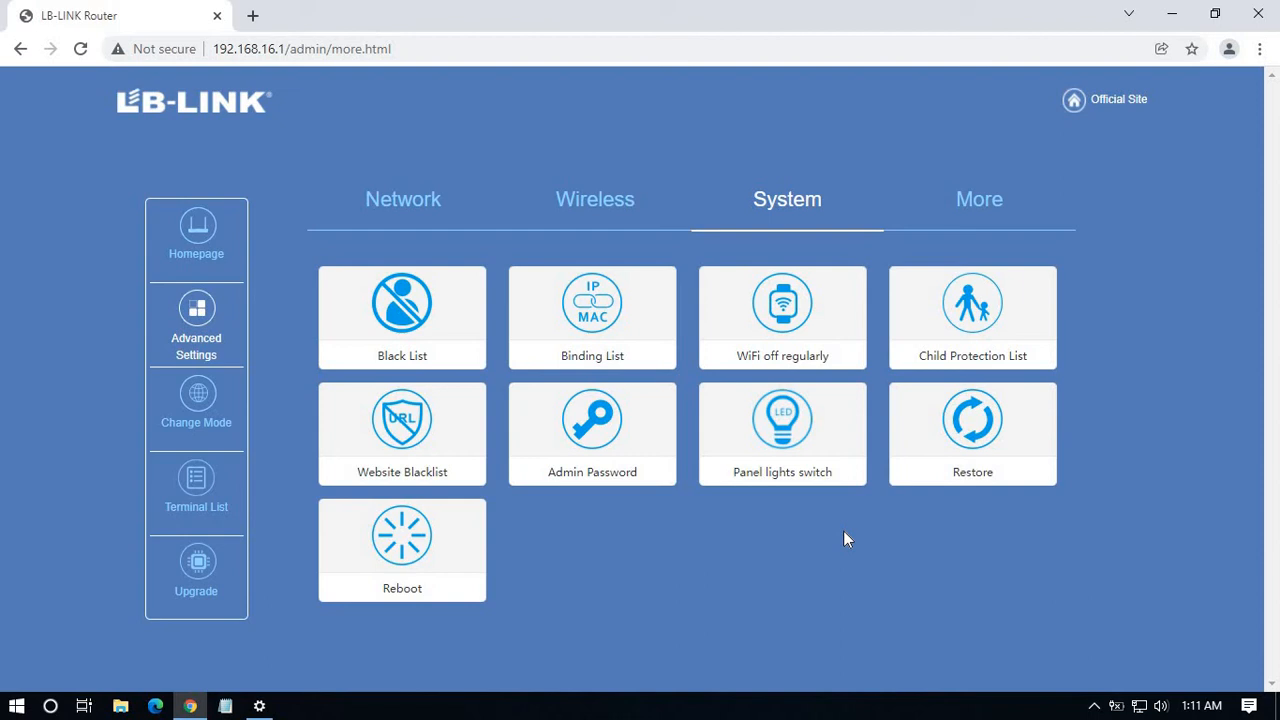
View the factory restore page and cancel it, then view the empty Website Blacklist and return to Network tools.
left_click(983, 438)
left_click(748, 580)
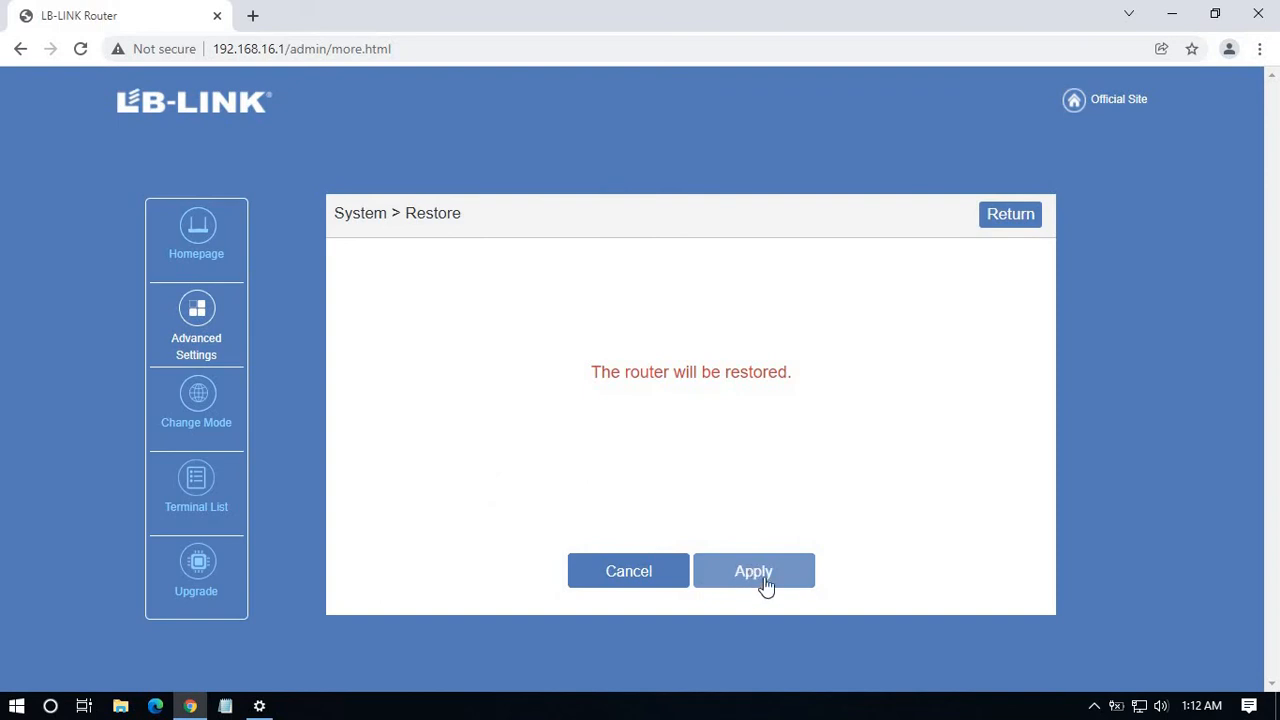
left_click(651, 576)
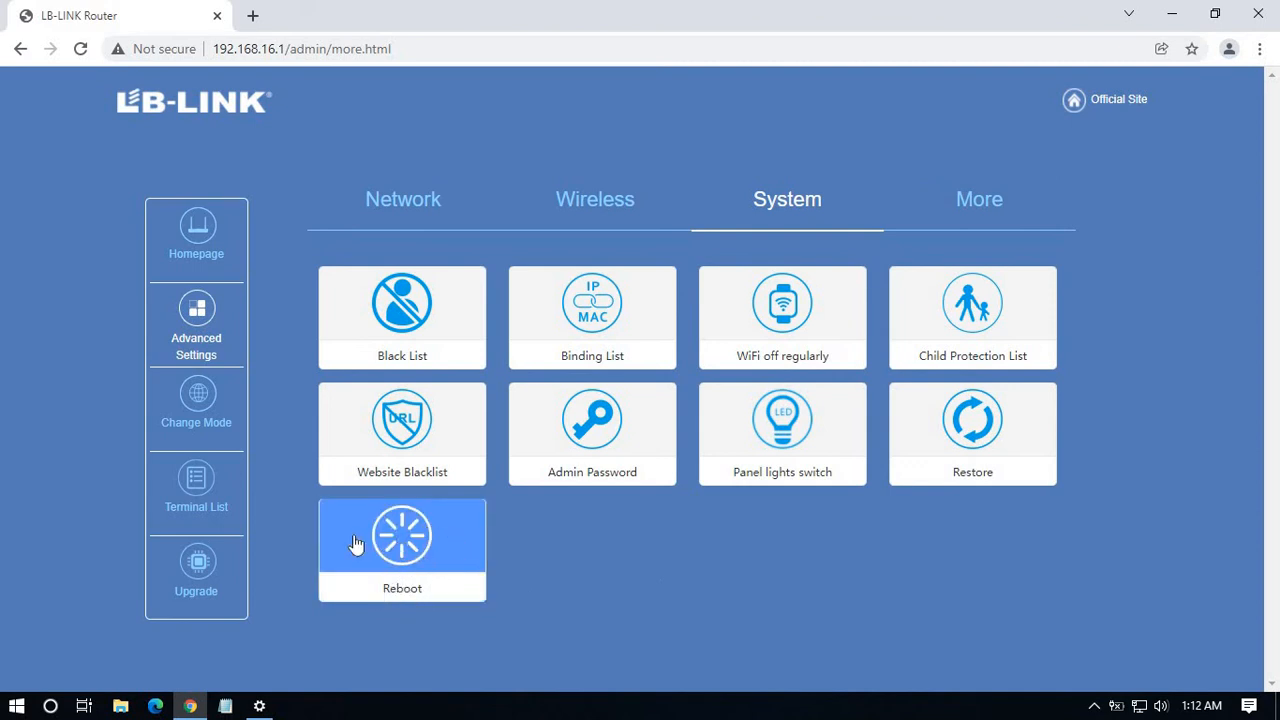
left_click(440, 471)
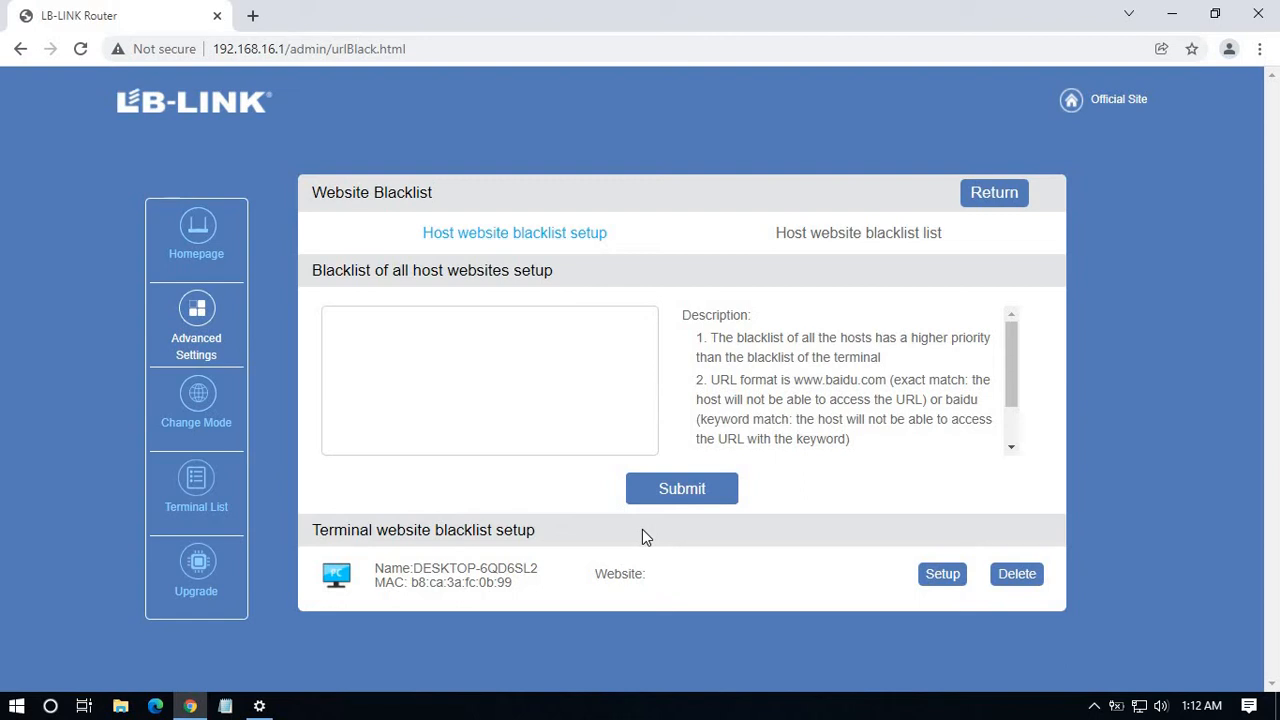
left_click(995, 195)
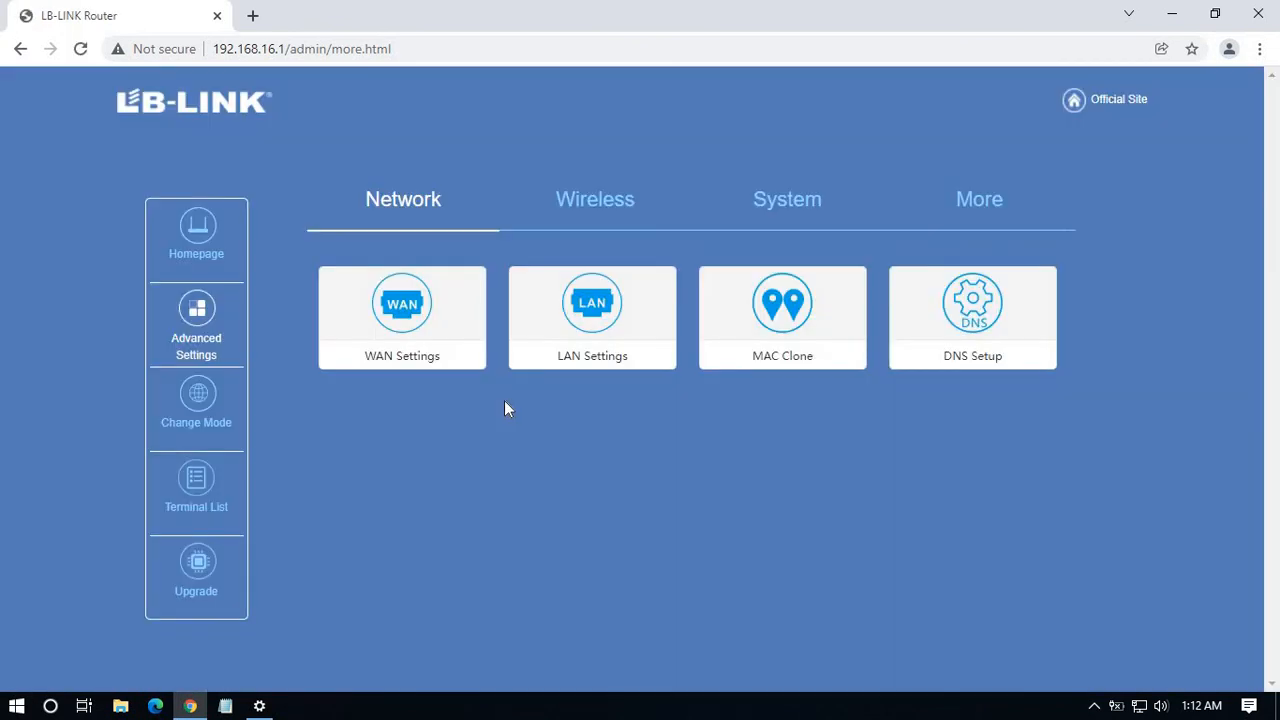
Run a speed test from the More tools (490.00 KB/s upload, 1.90 MB/s download) and close the results.
left_click(985, 202)
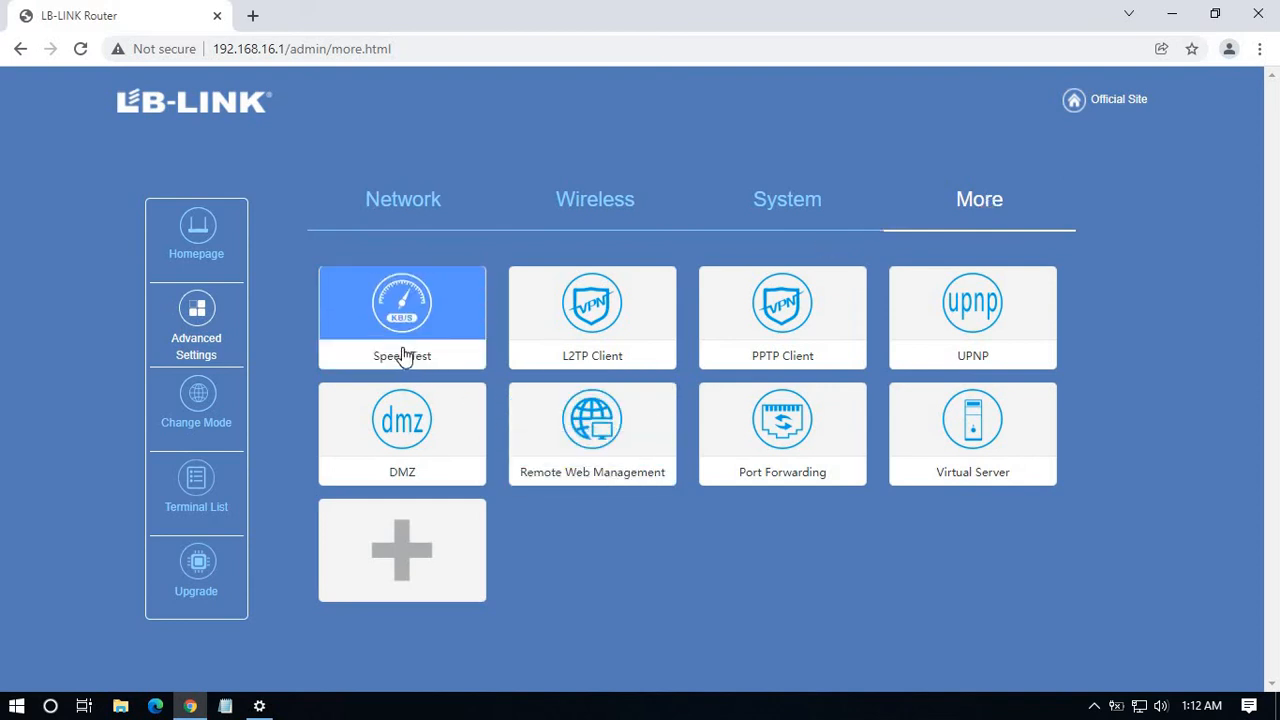
left_click(403, 350)
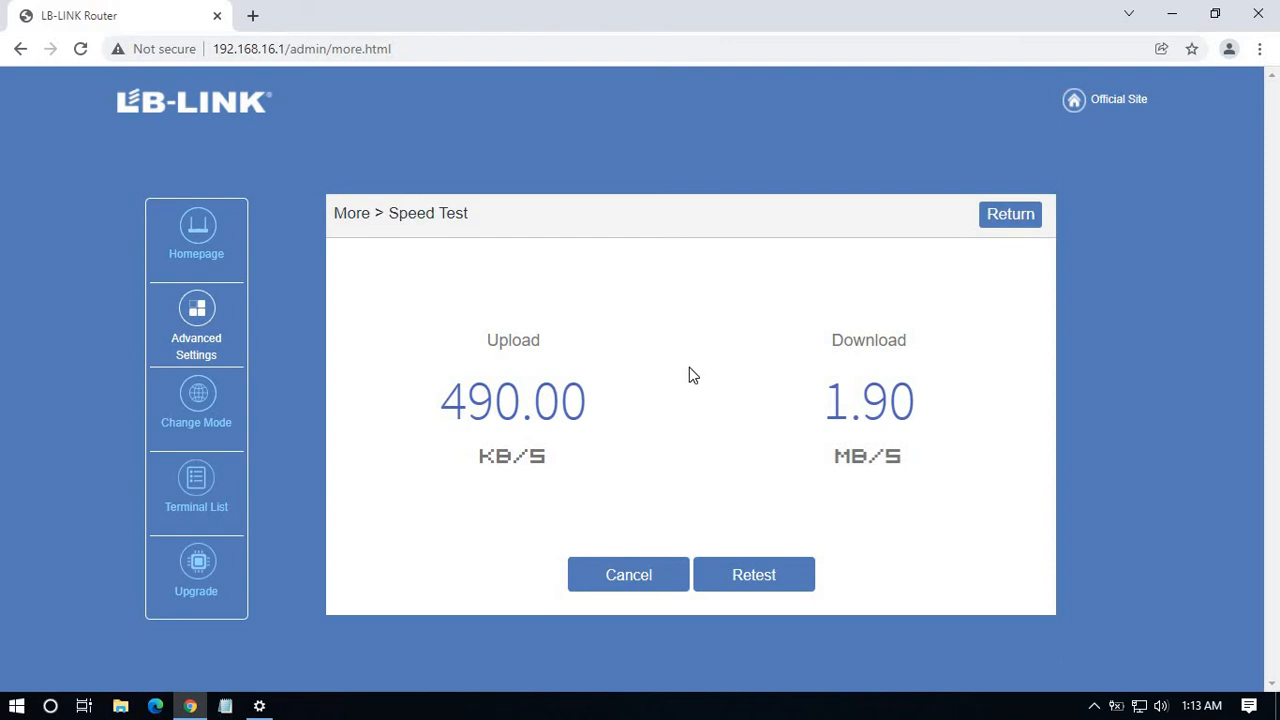
left_click(638, 577)
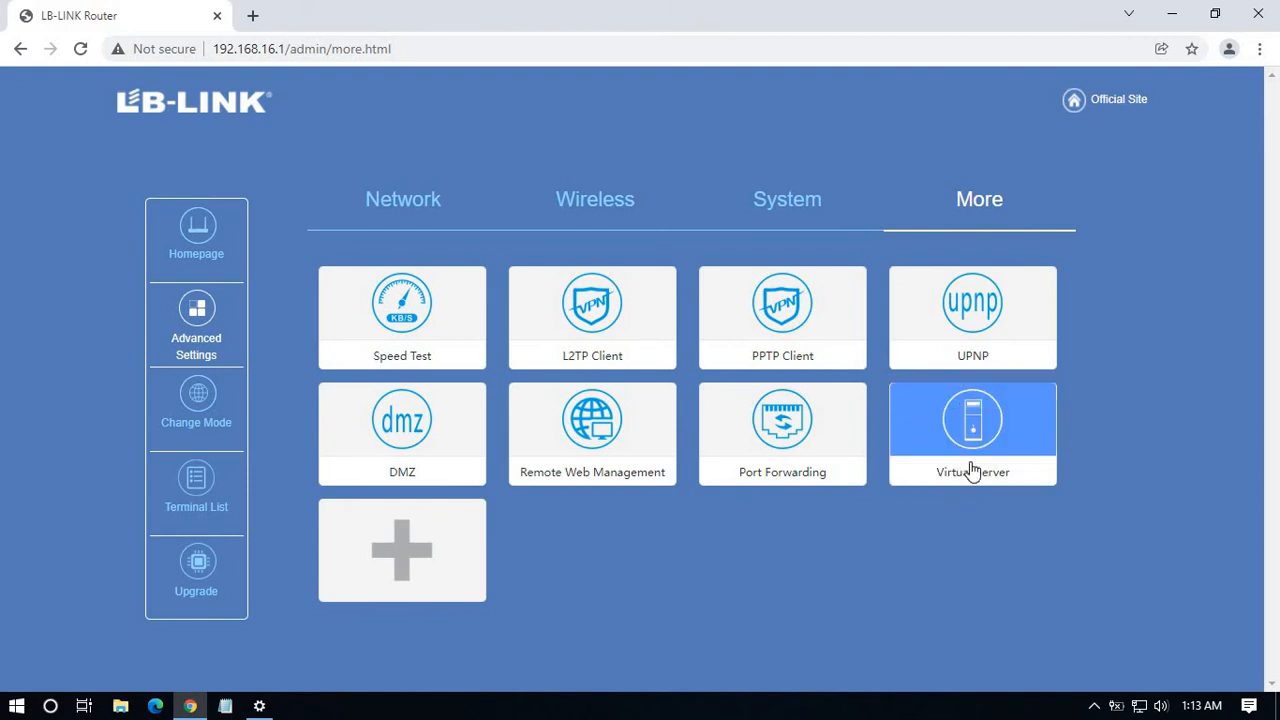
View the router operating mode options and the connected device list, then return to Advanced Settings.
left_click(205, 424)
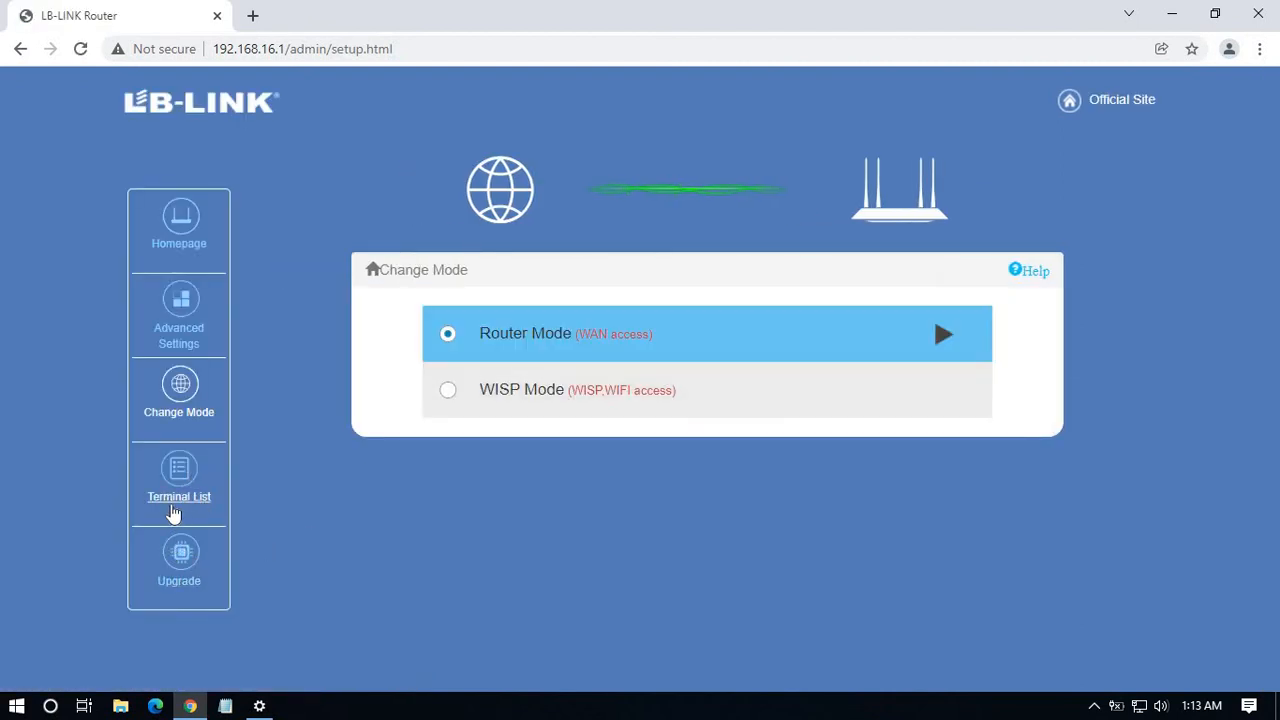
left_click(175, 492)
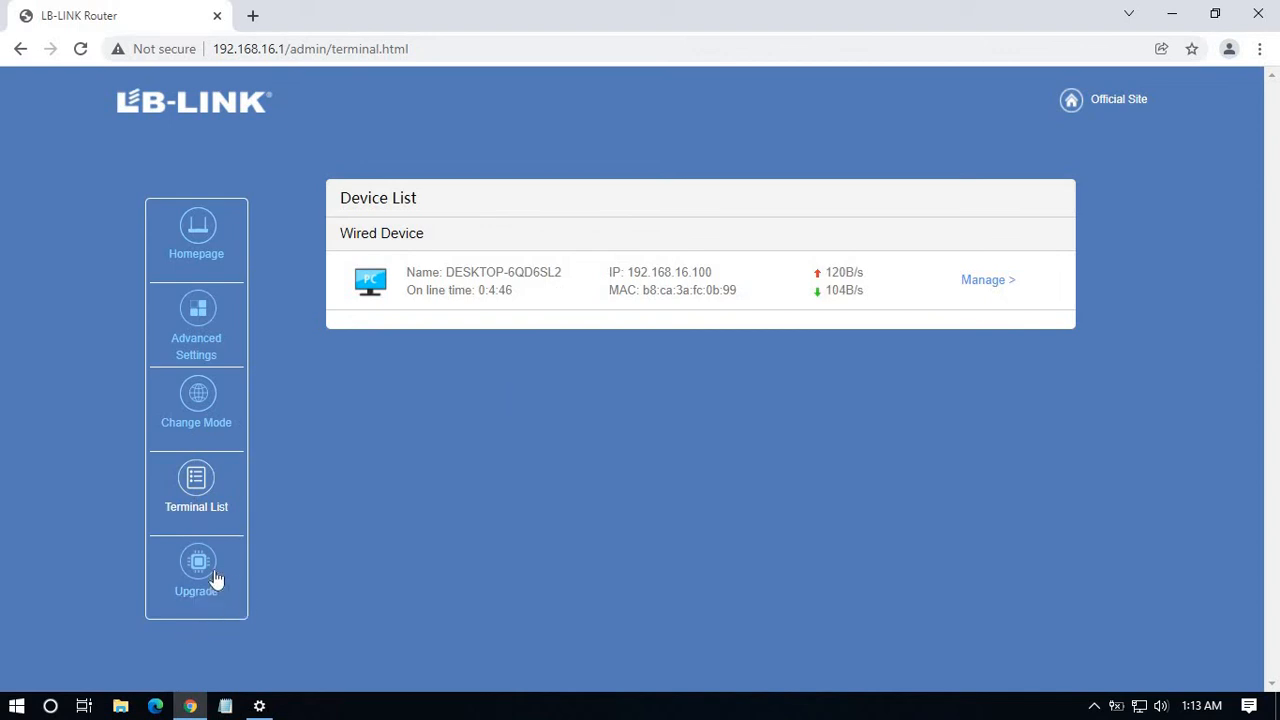
left_click(198, 340)
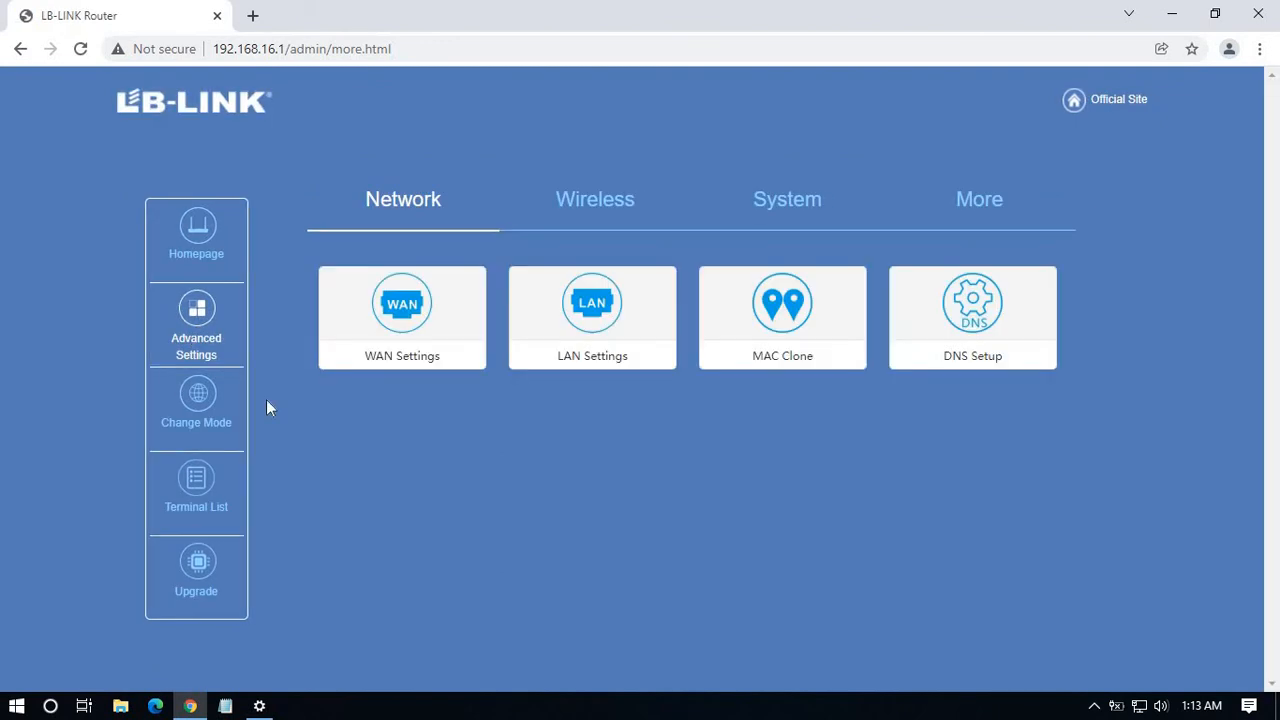
Look over the 2.4G Wireless tools, then the System tools, and bring up the Official Site link's menu.
left_click(615, 205)
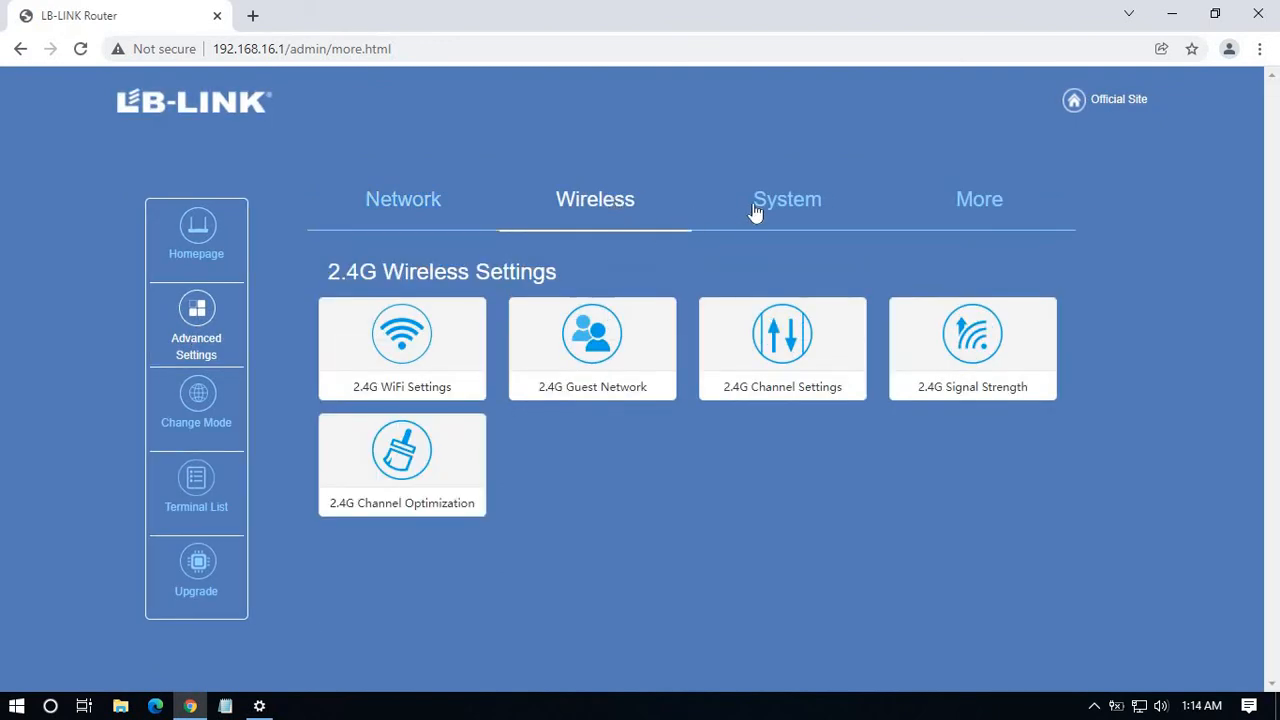
left_click(786, 212)
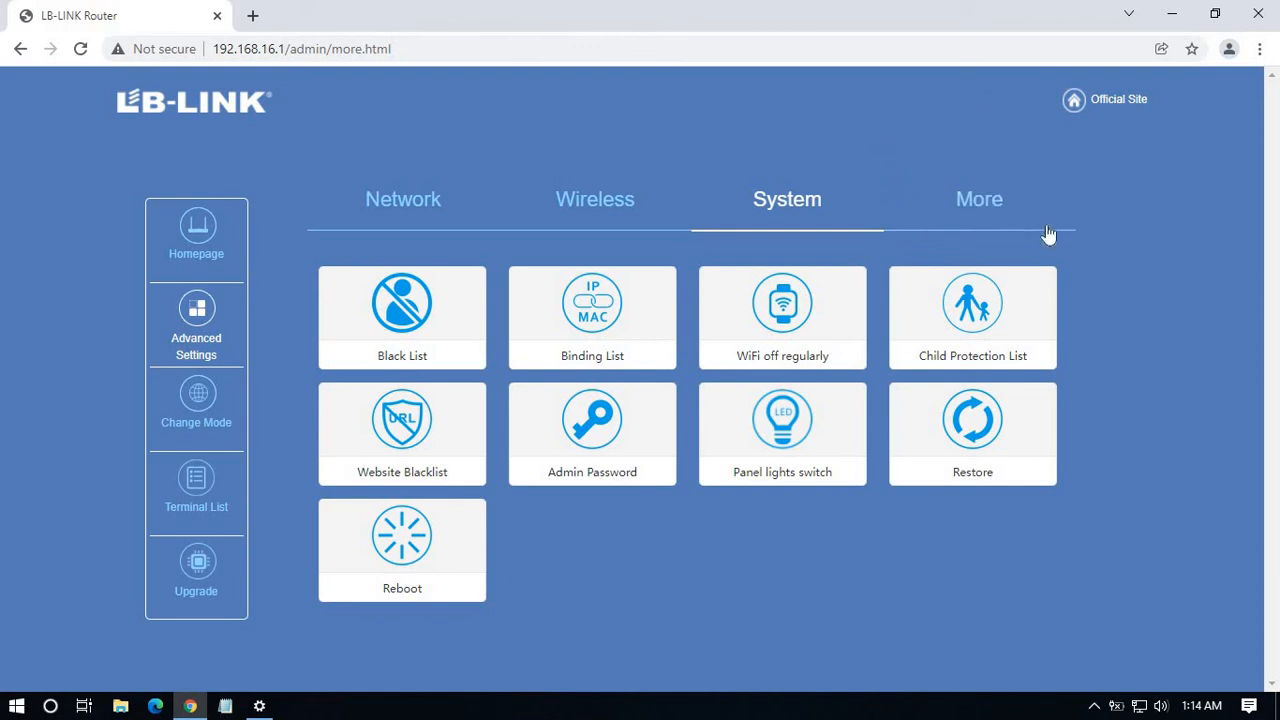
right_click(1110, 101)
Open lb-link.cn in a new tab, browse its banners and menus, then return to the router admin tab.
left_click(1122, 111)
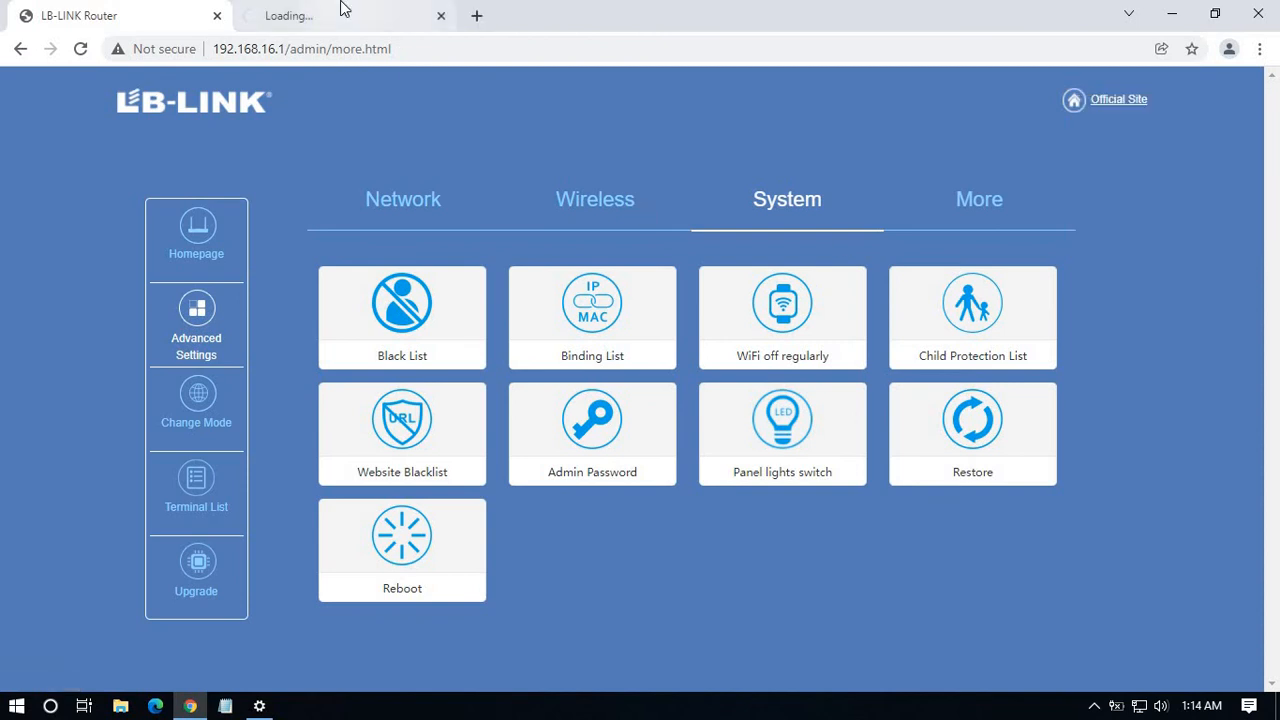
left_click(341, 8)
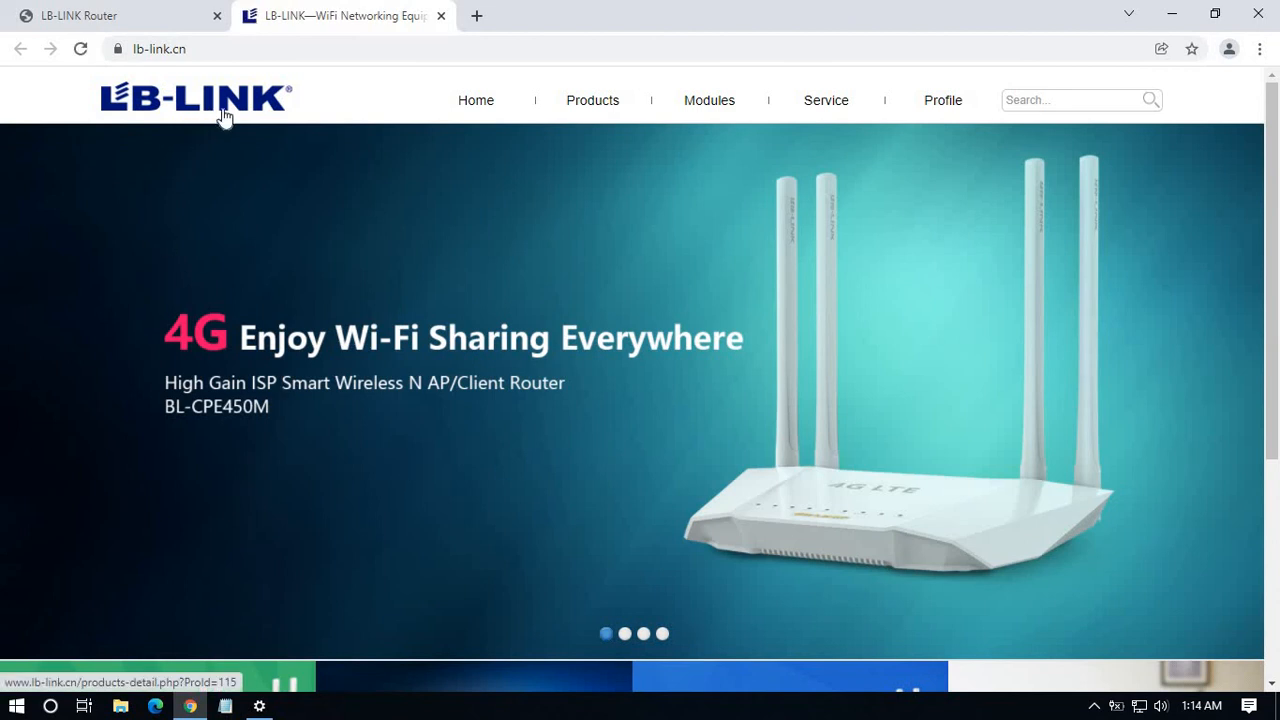
scroll(418, 400, "down", 4)
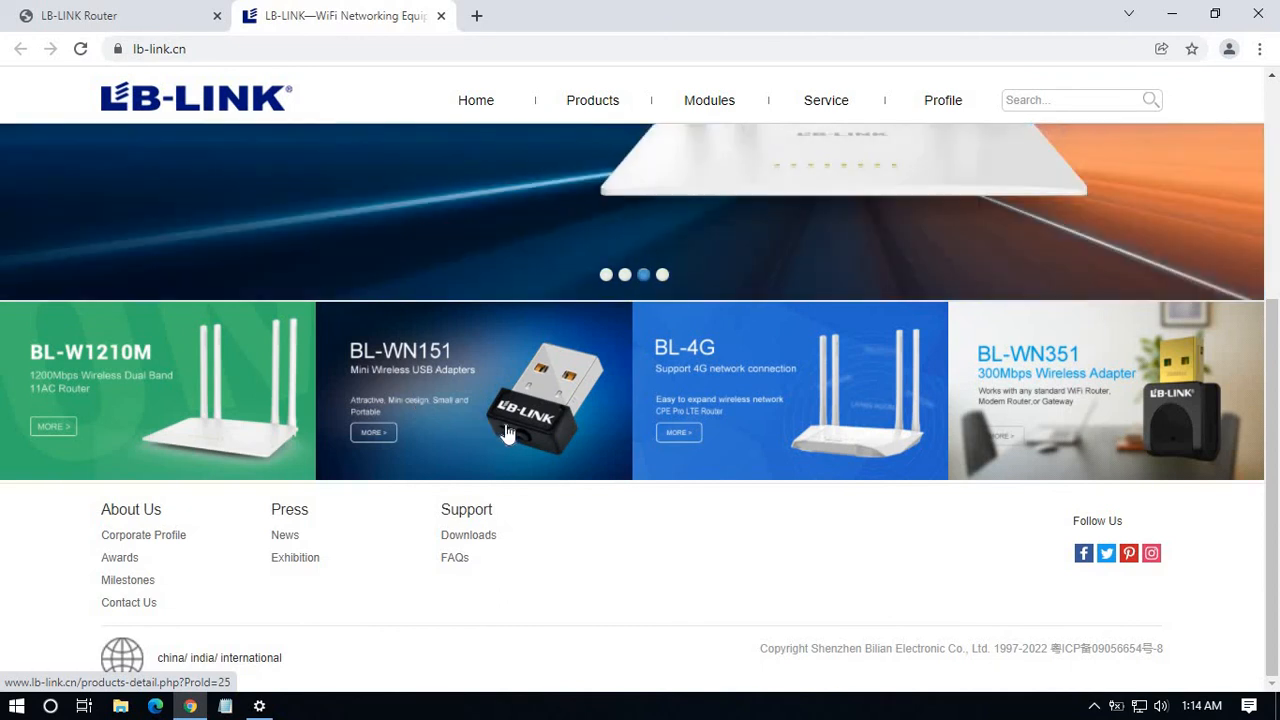
scroll(507, 432, "up", 4)
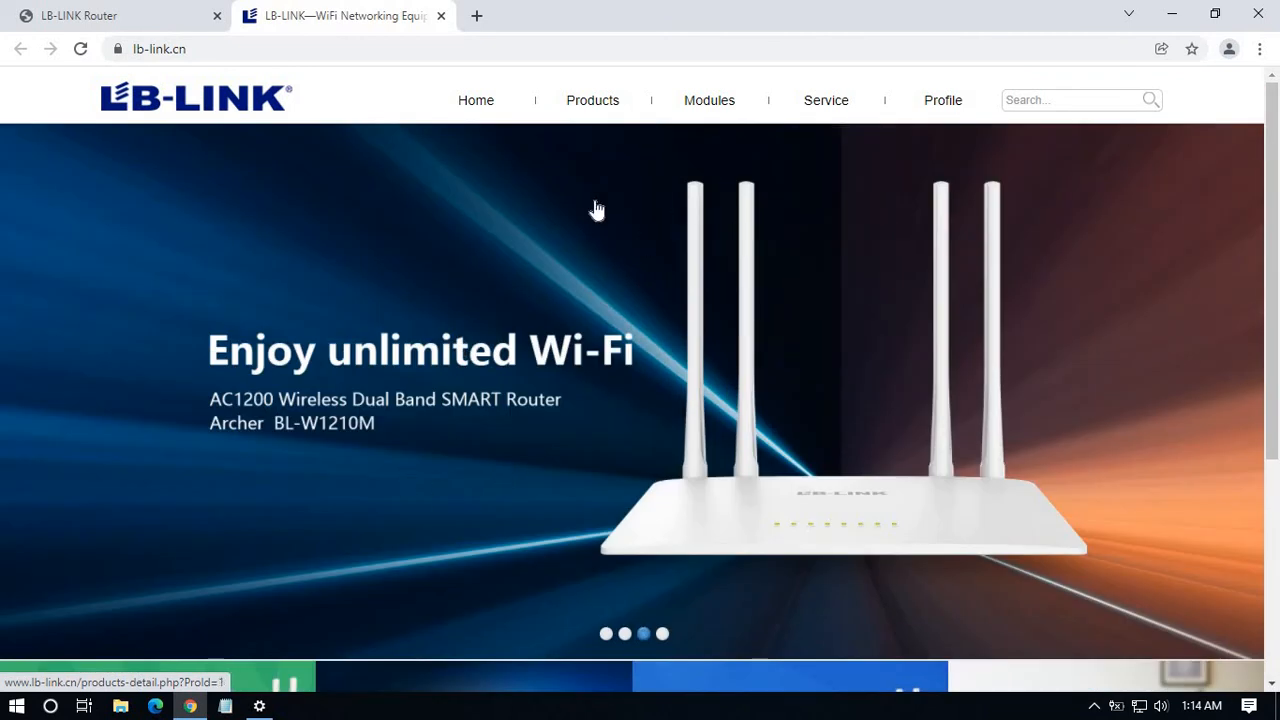
mouse_move(607, 112)
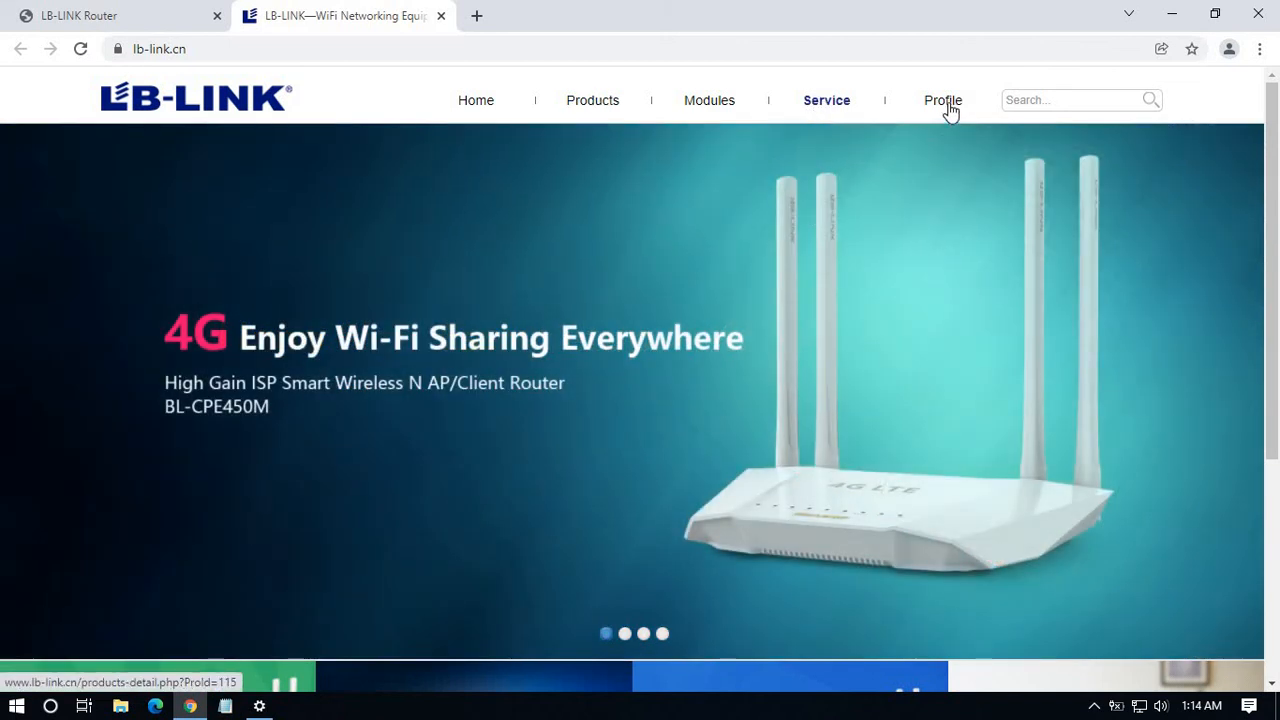
mouse_move(950, 112)
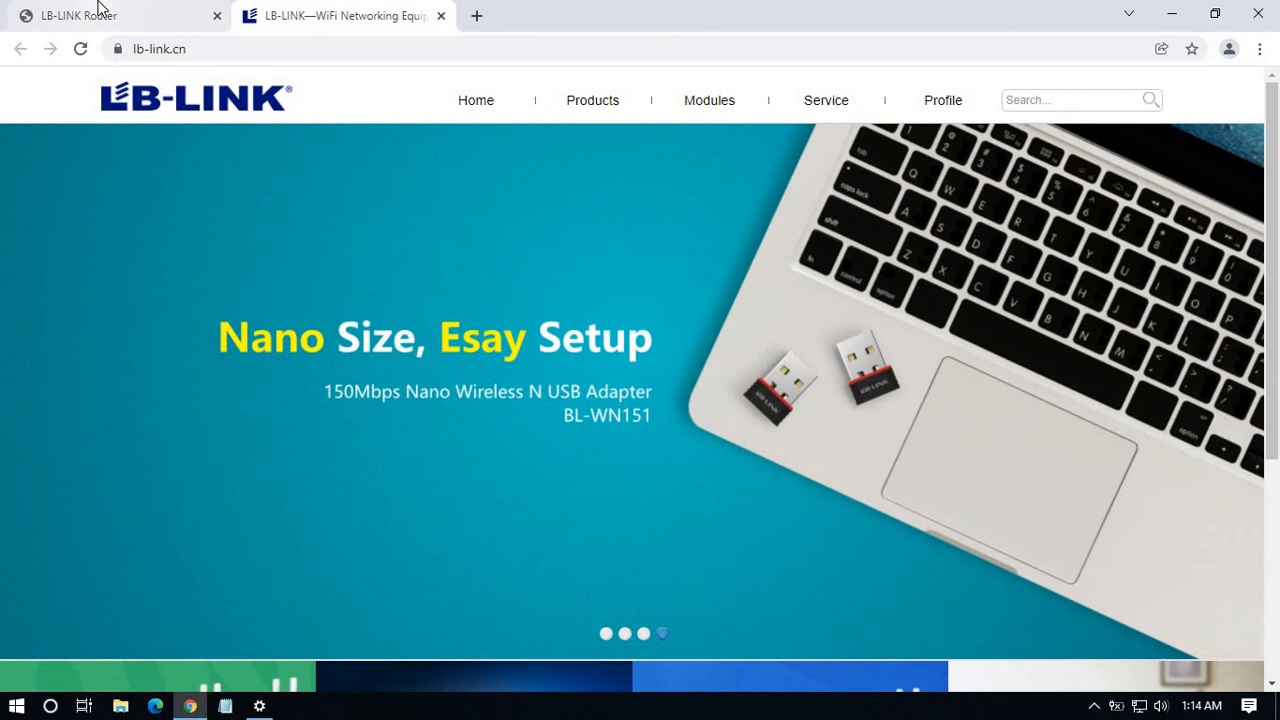
left_click(96, 10)
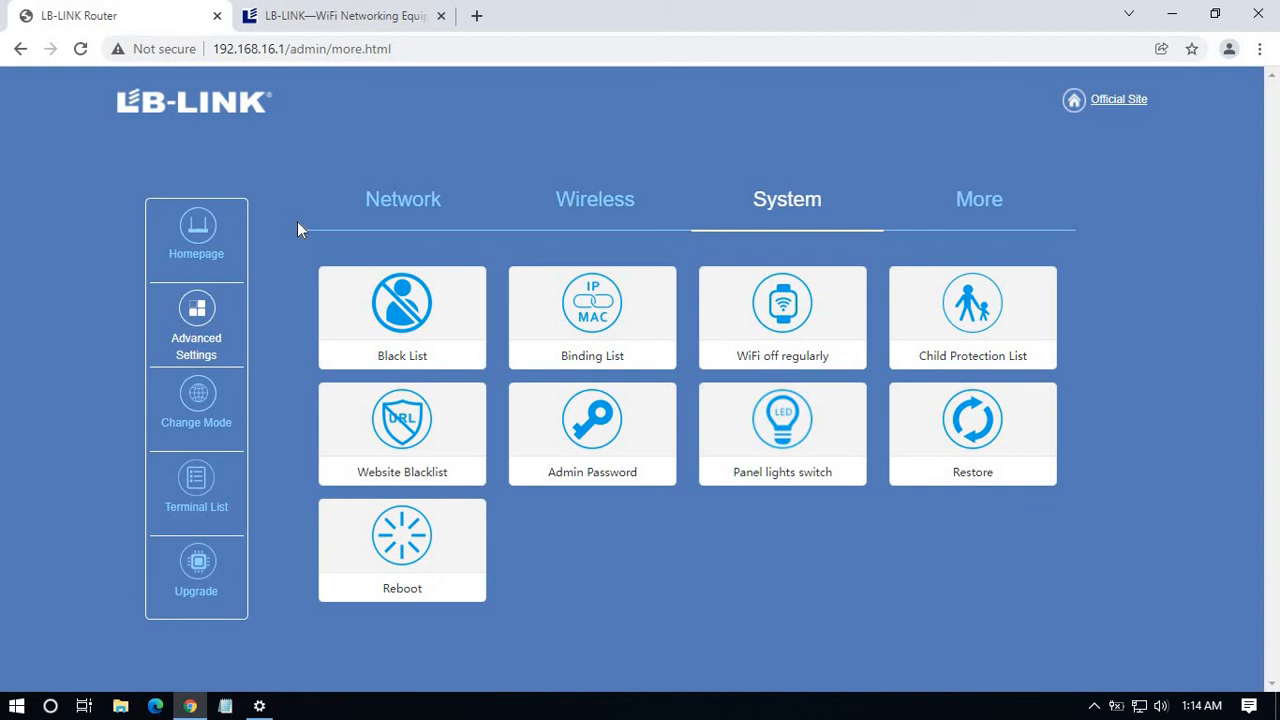
Go to the homepage and check the WAN port details: PPPoE connected with IP 172.16.18.209.
left_click(188, 242)
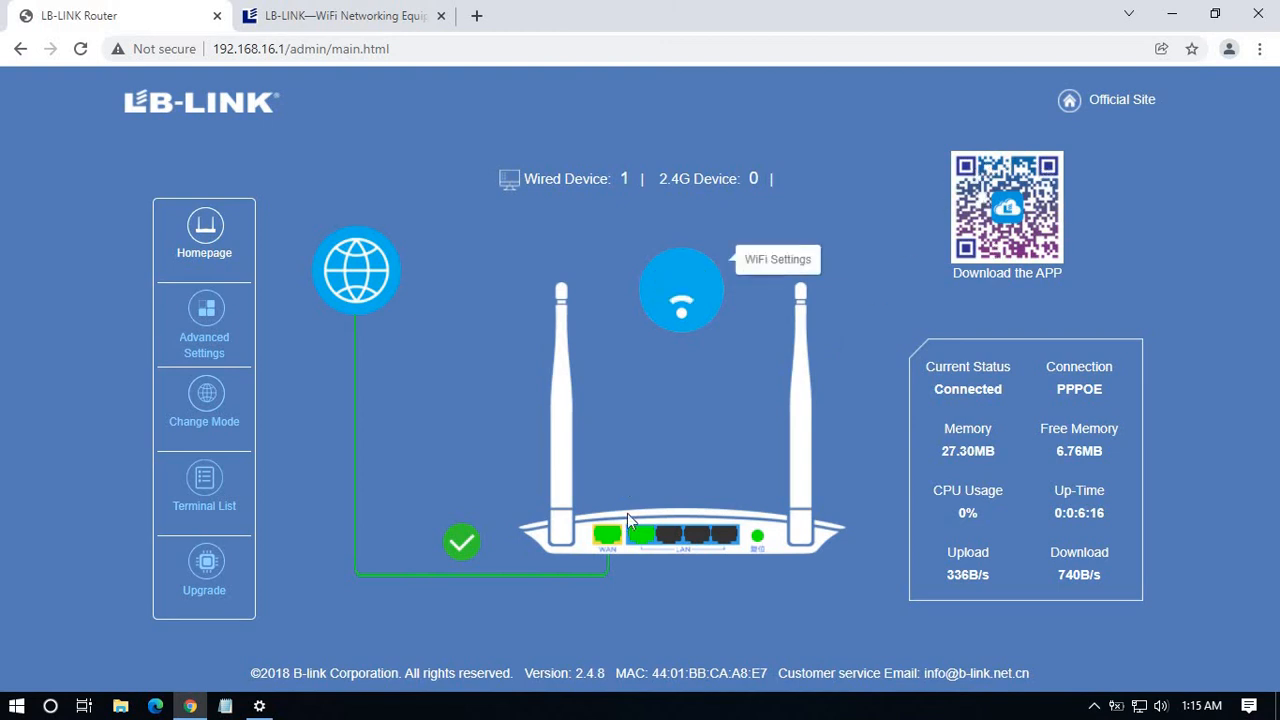
mouse_move(610, 545)
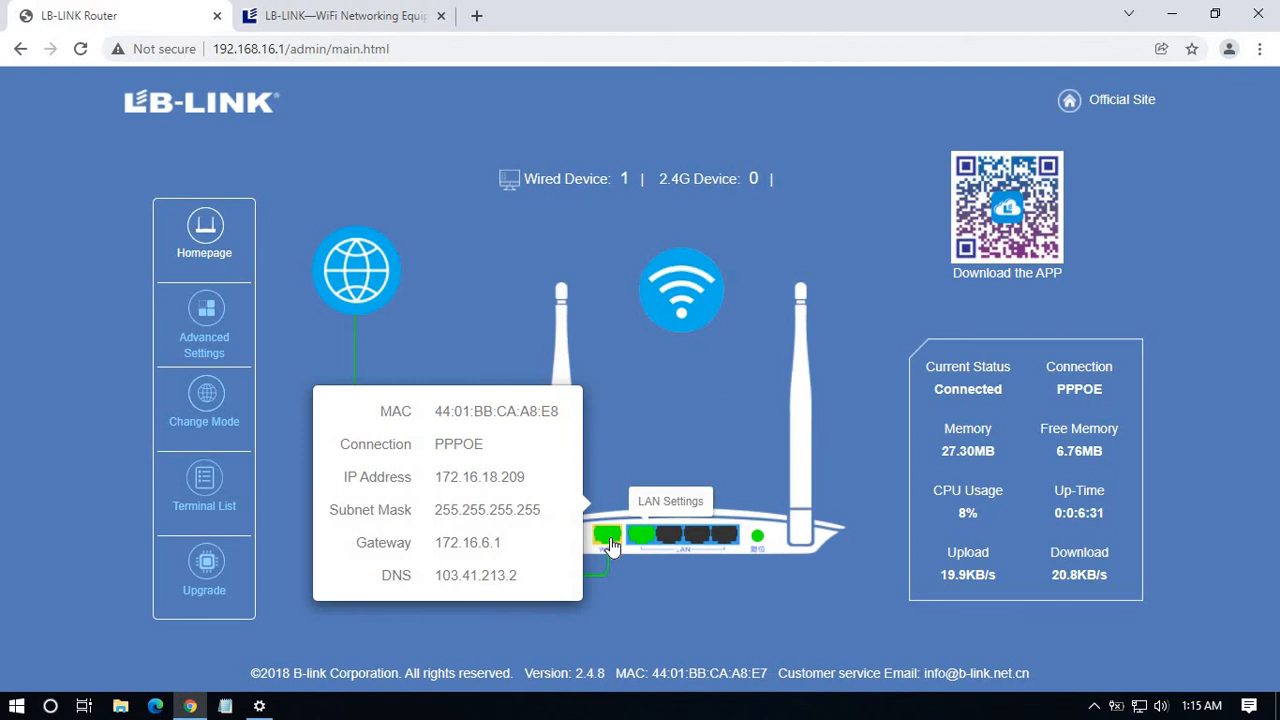